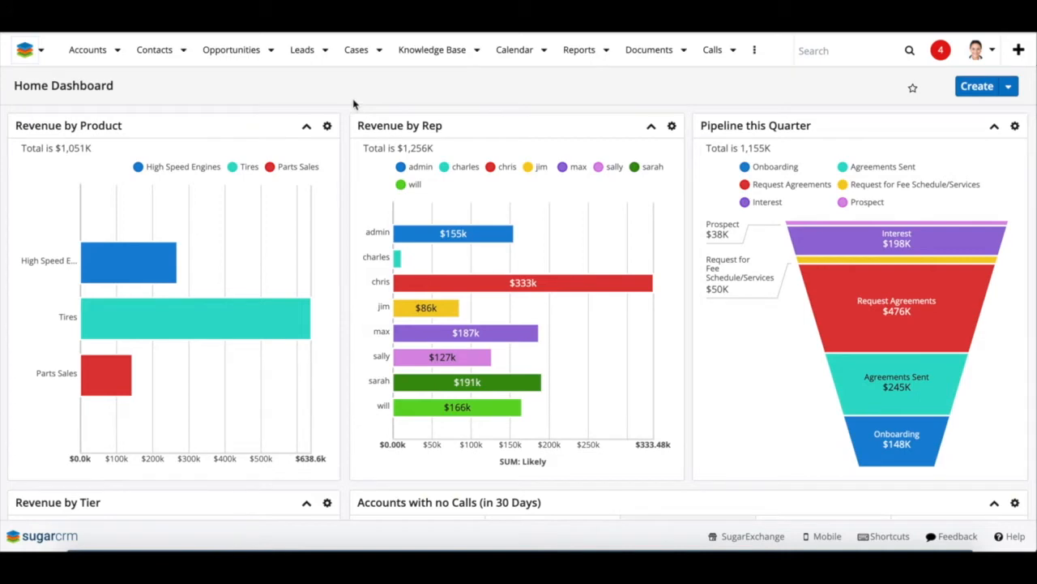
- Open the Opportunities list and examine its columns, from the opportunity name across to the assigned user
click(232, 49)
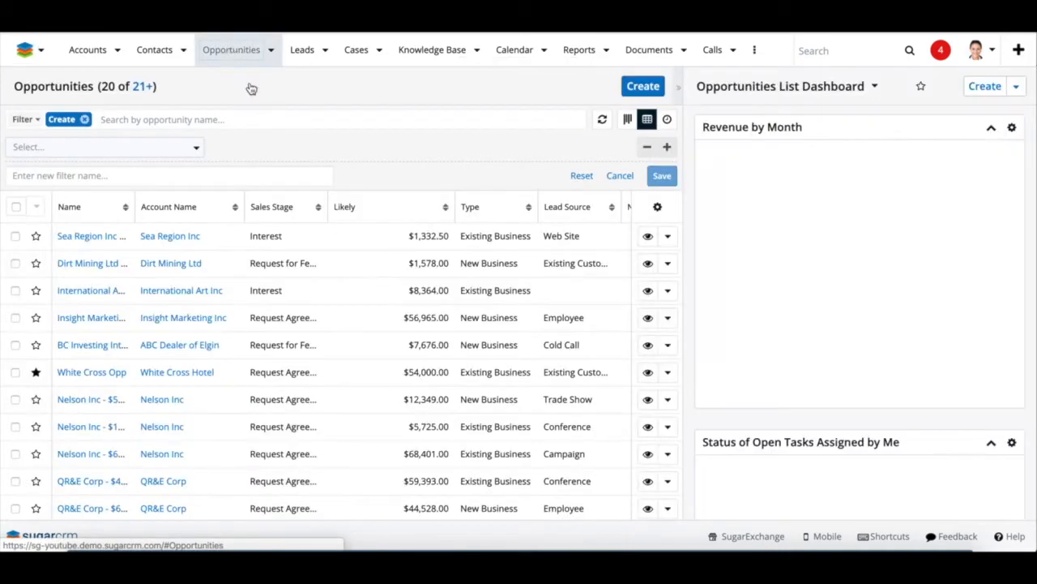
scroll(427, 331, right, 10)
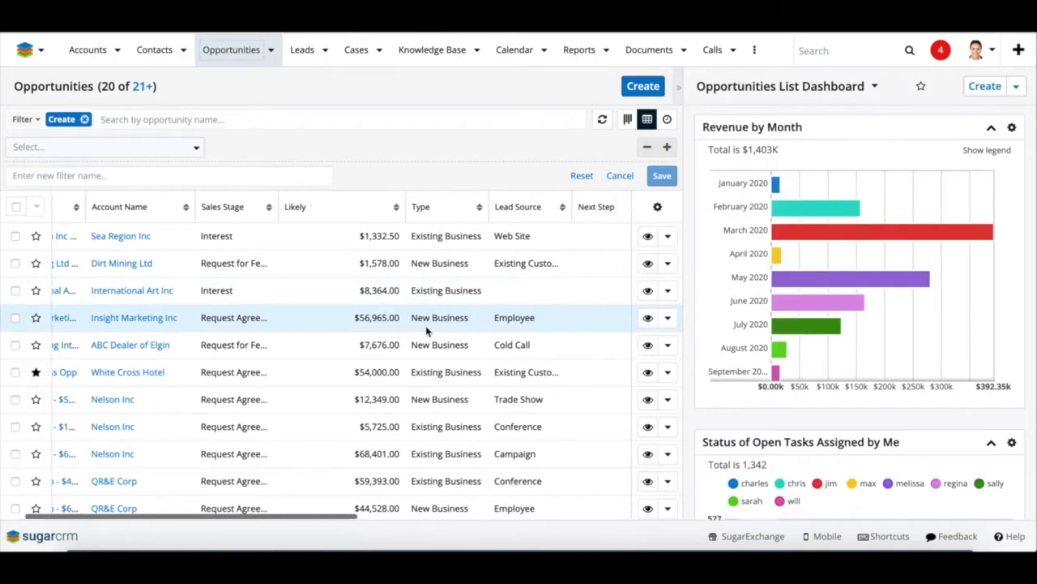
scroll(427, 331, left, 10)
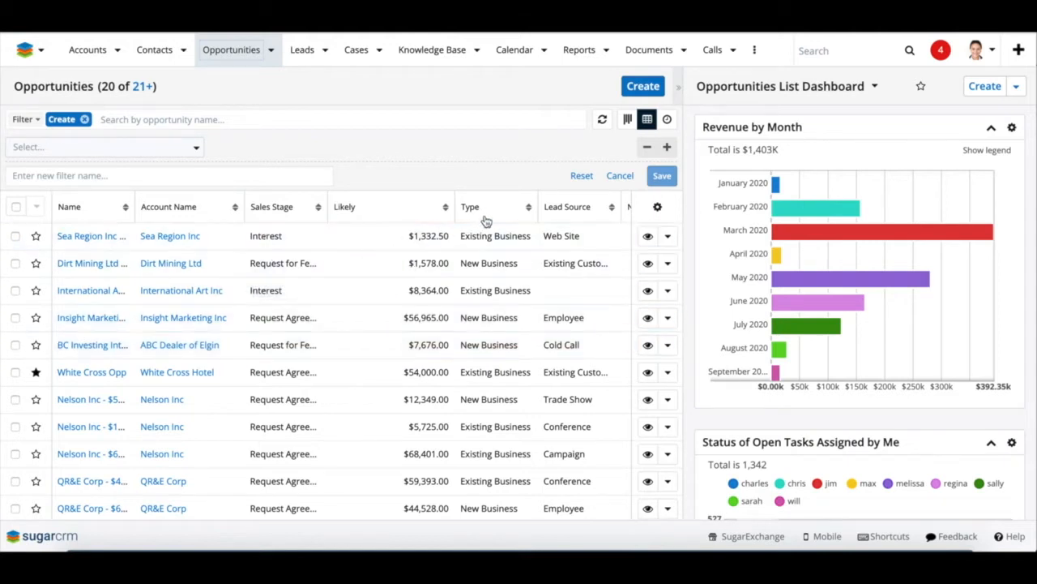
scroll(566, 273, right, 3)
scroll(563, 274, right, 5)
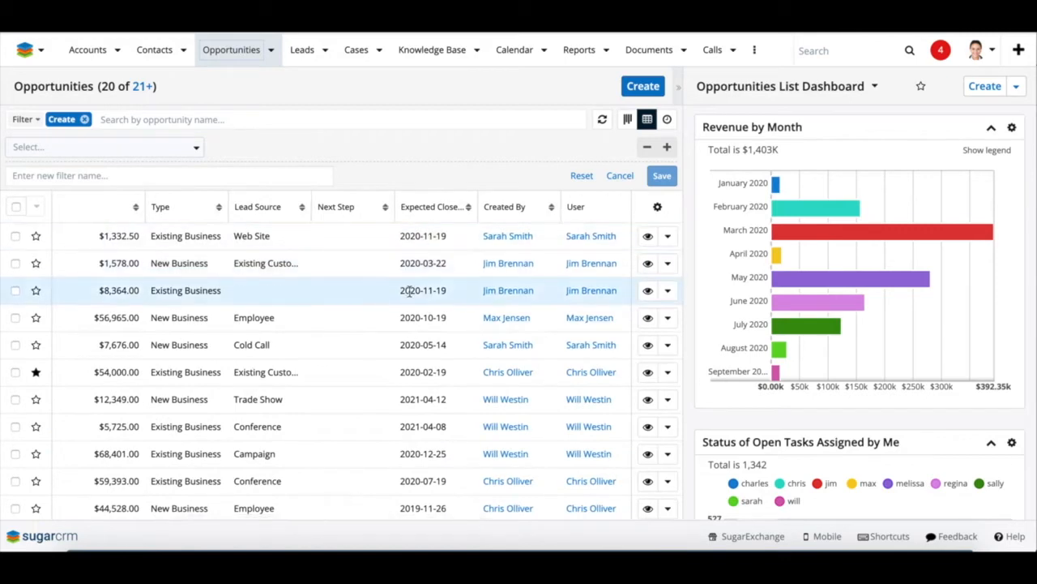
scroll(410, 291, left, 8)
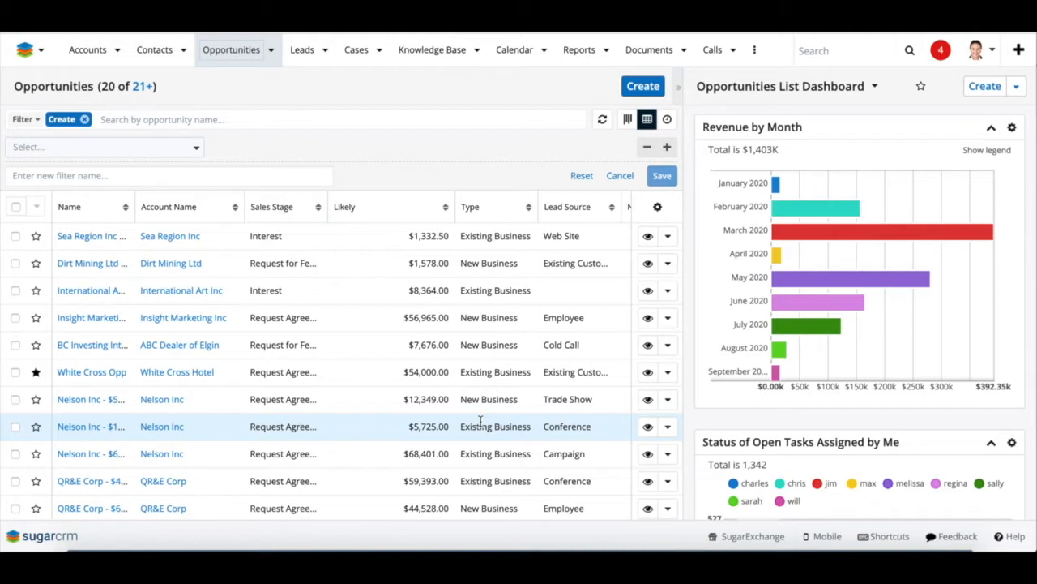
- Create a new Summation Report based on the Opportunities module
click(606, 51)
click(603, 81)
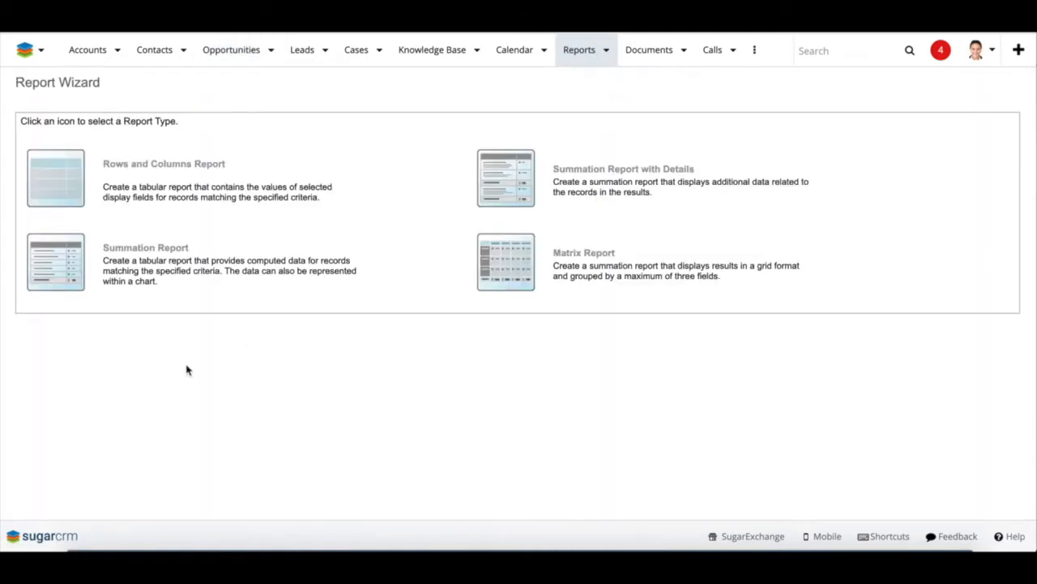
click(56, 275)
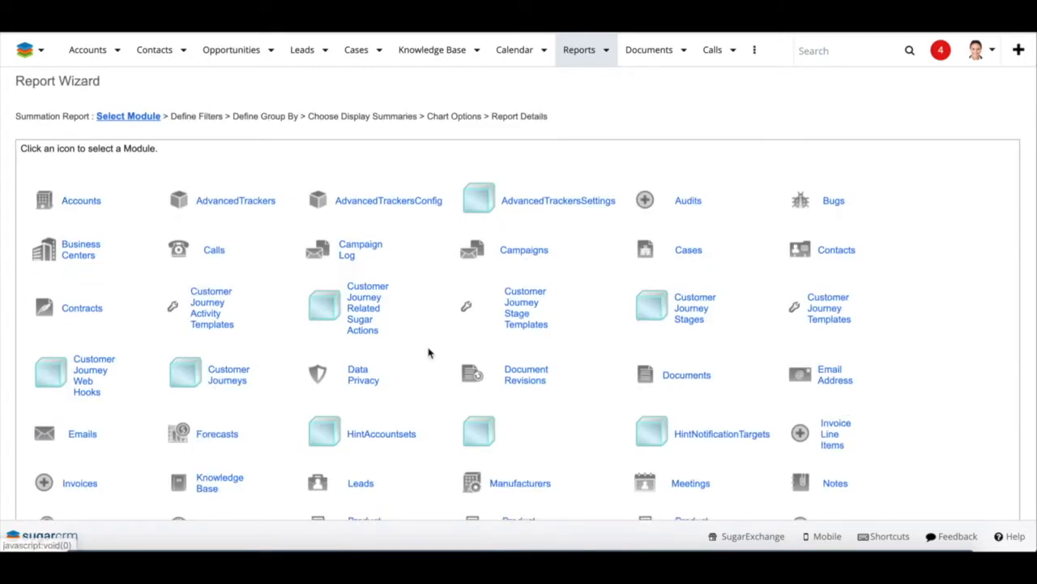
scroll(429, 351, down, 3)
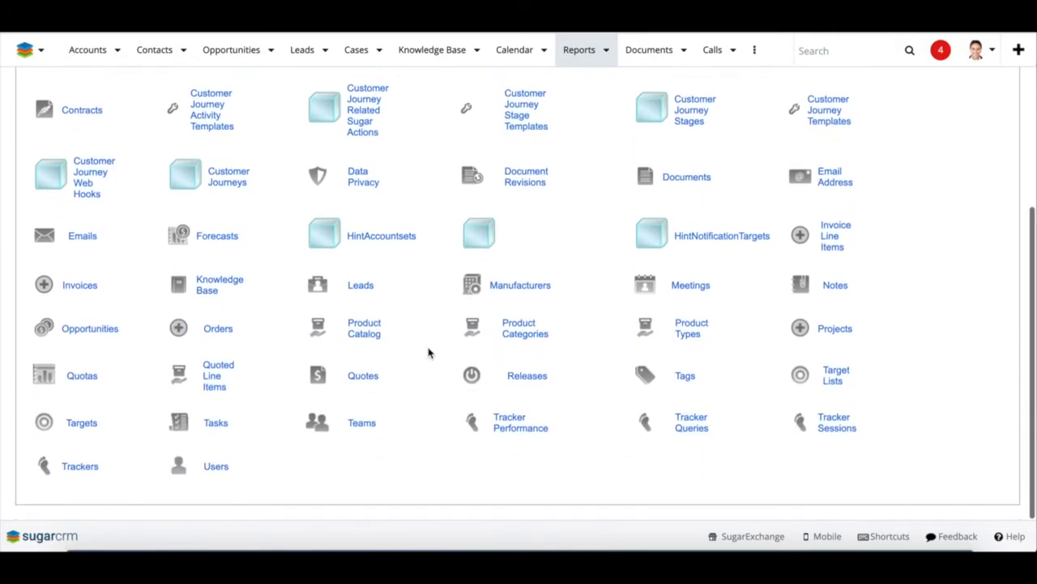
click(101, 329)
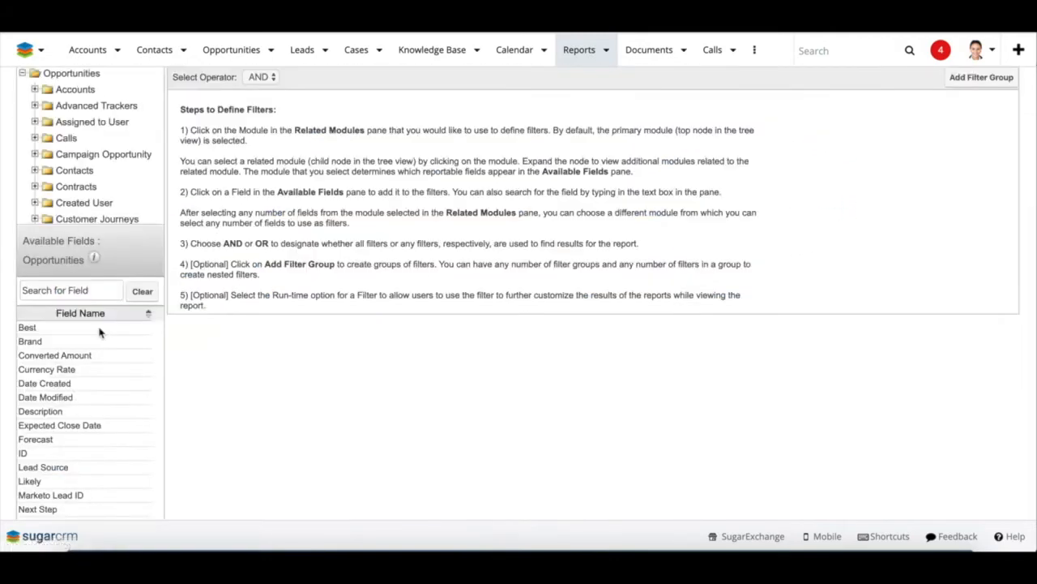
- Add the Opportunities fields Type and Sales Stage as report filters
scroll(294, 322, up, 3)
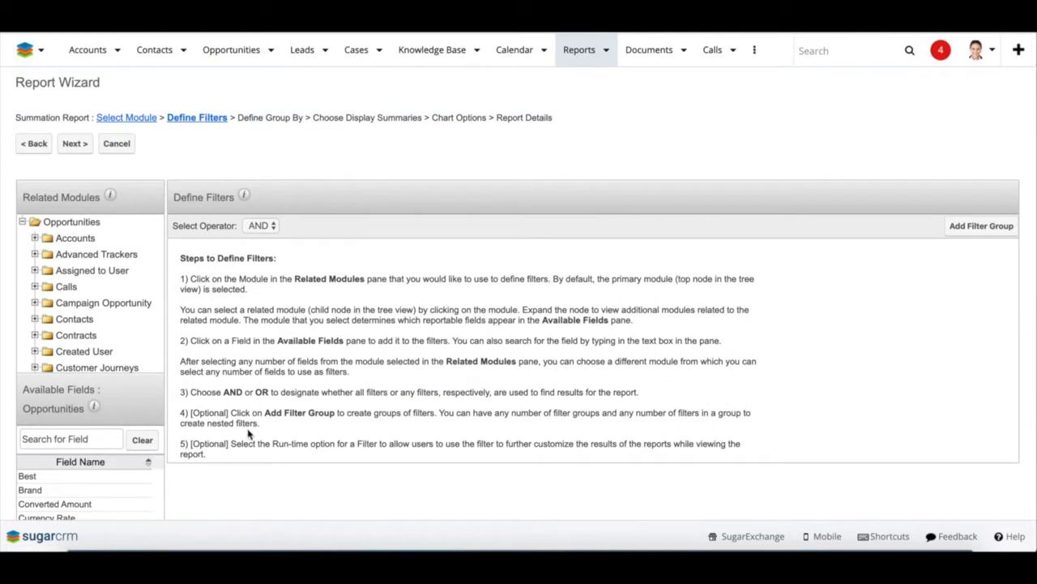
scroll(248, 432, down, 3)
scroll(148, 438, down, 5)
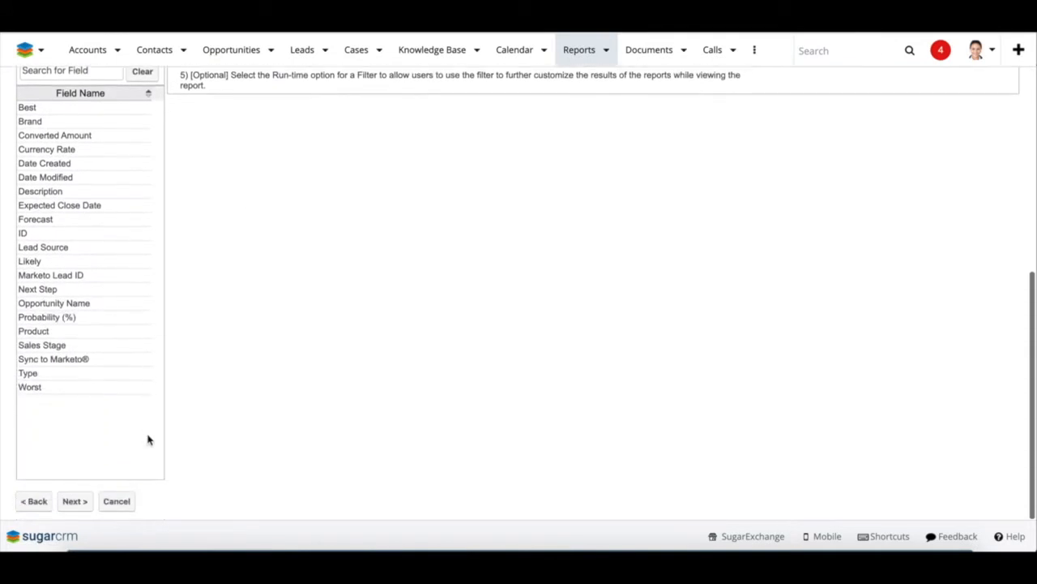
click(57, 374)
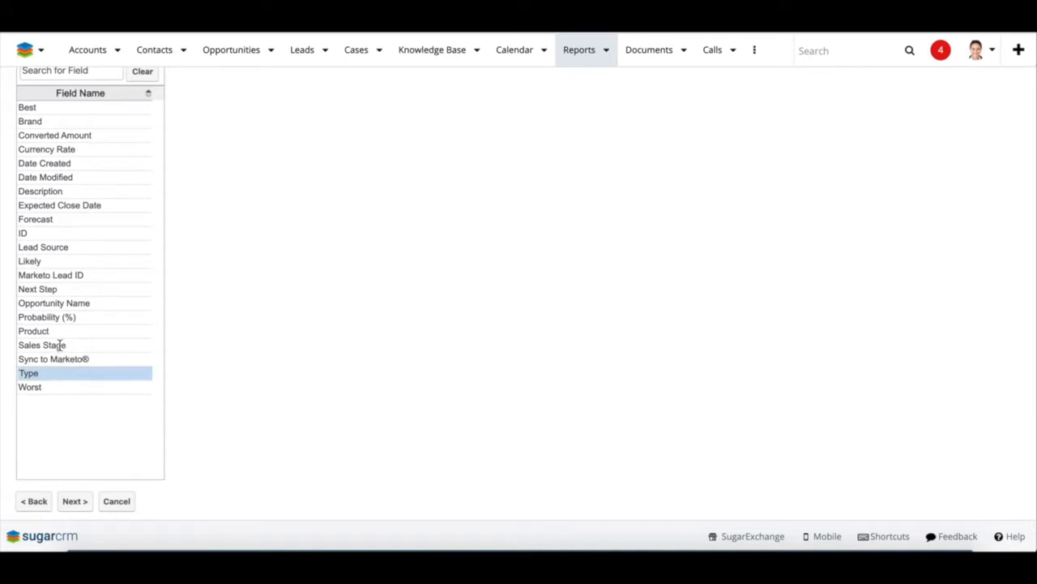
double_click(59, 345)
scroll(370, 240, up, 8)
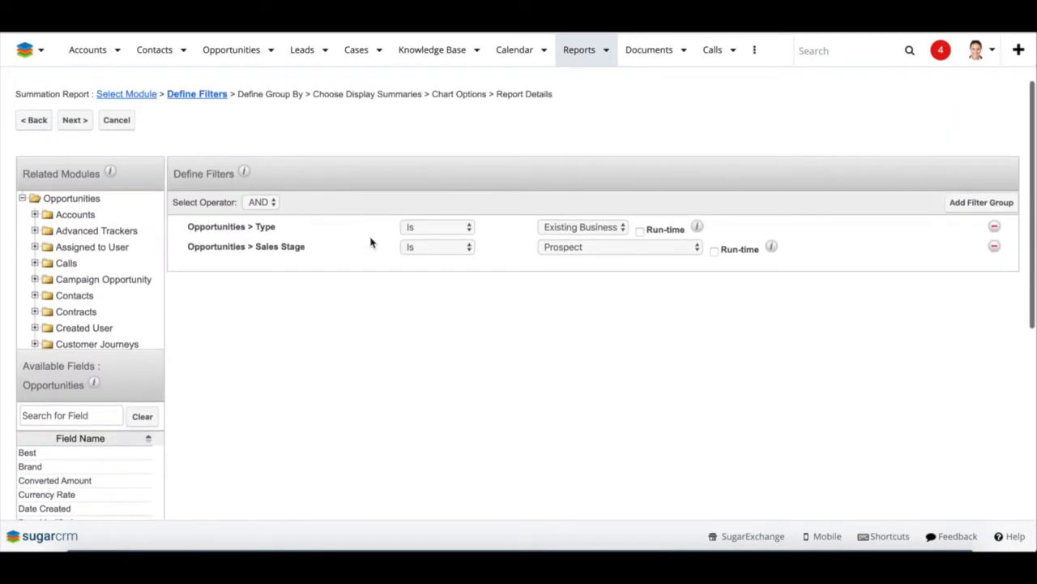
- Set the Type filter to Is One Of with Existing Business and New Business, and enable its Run-time option
click(455, 228)
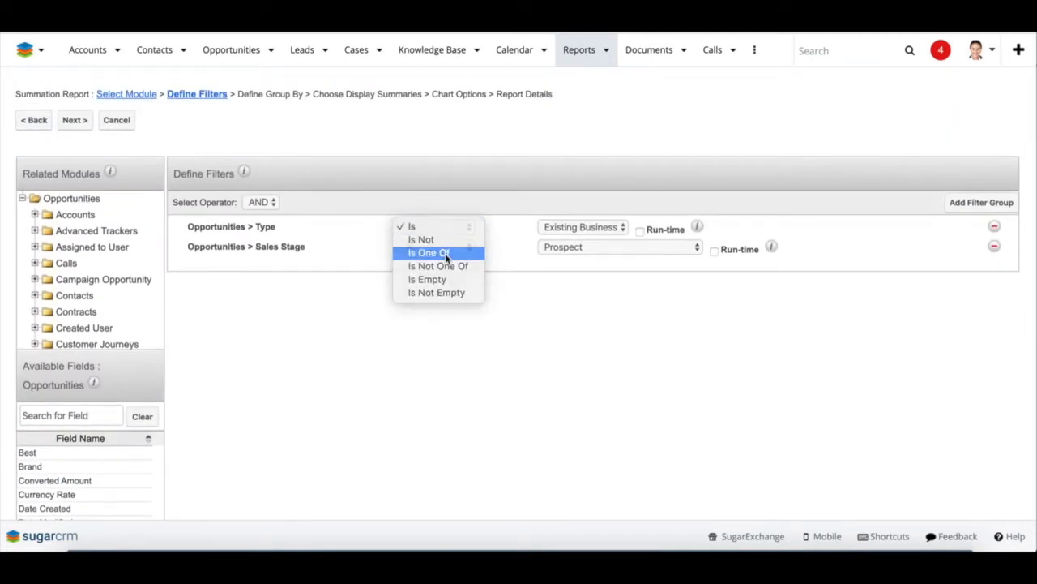
click(445, 253)
drag(593, 228, 593, 240)
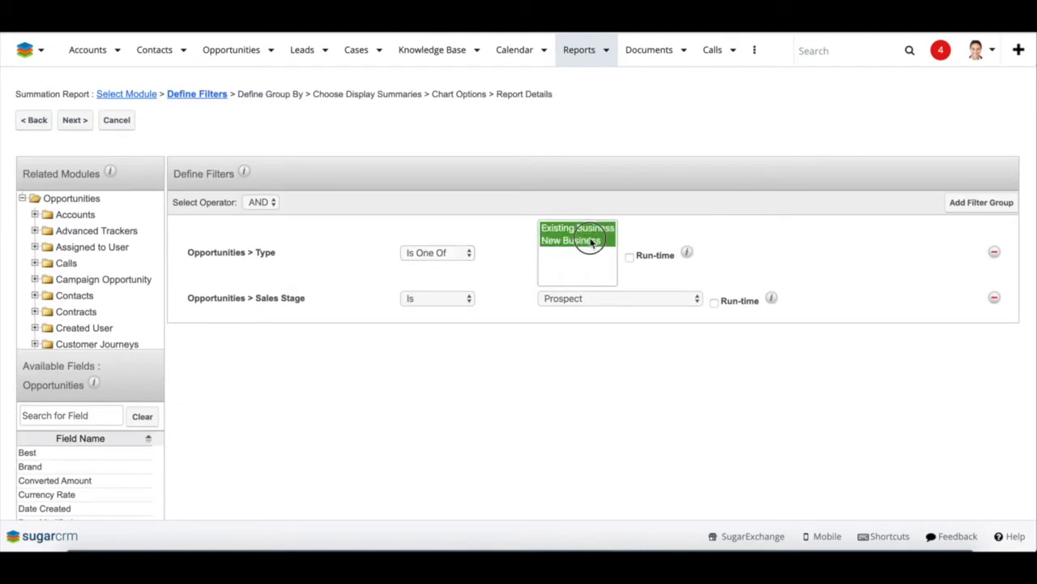
click(631, 258)
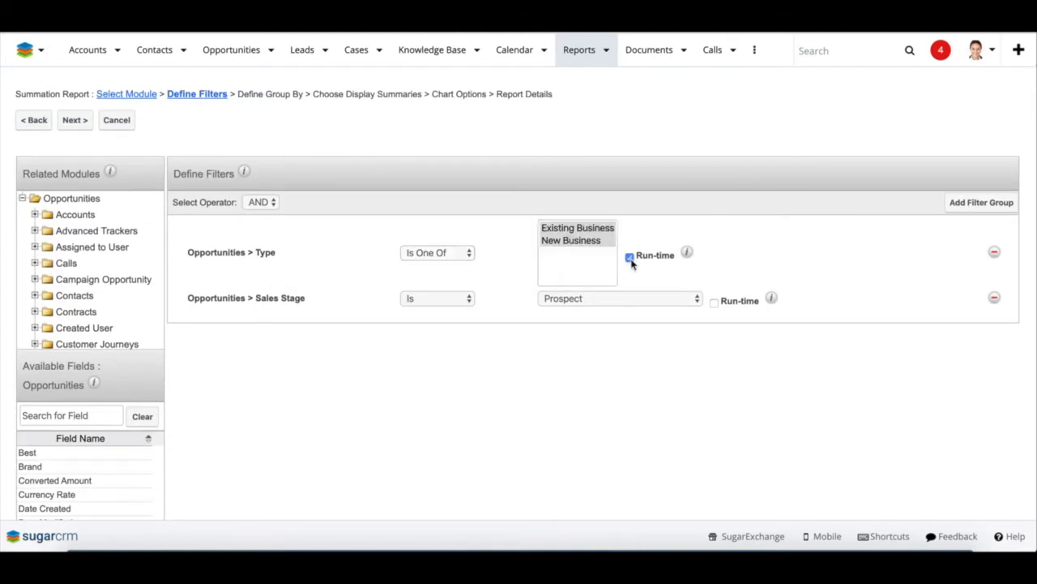
- Set the Sales Stage filter to Is One Of, select the stages down to Onboarding, and enable its Run-time option
click(456, 300)
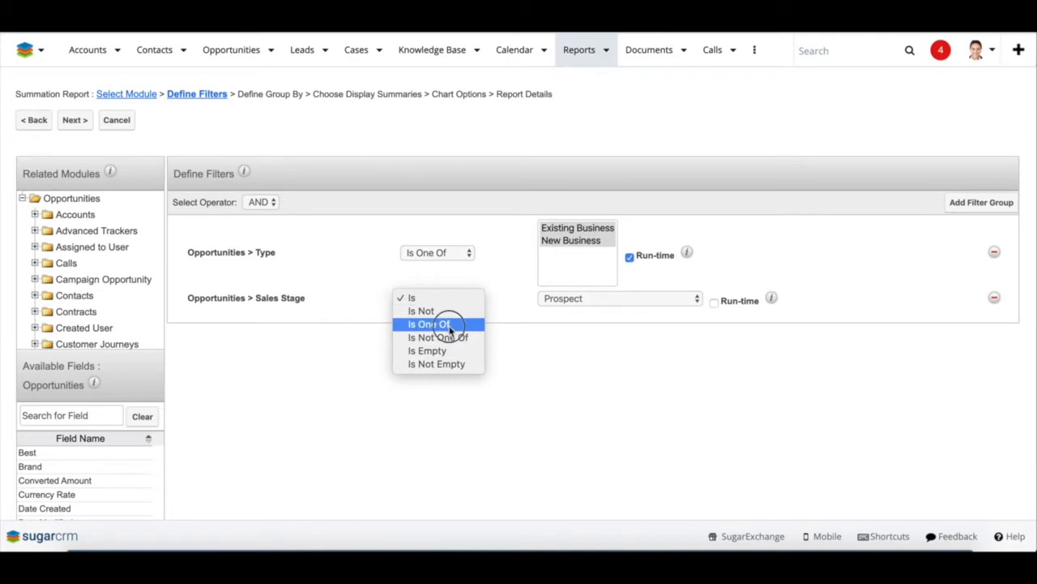
click(446, 324)
drag(609, 299, 608, 349)
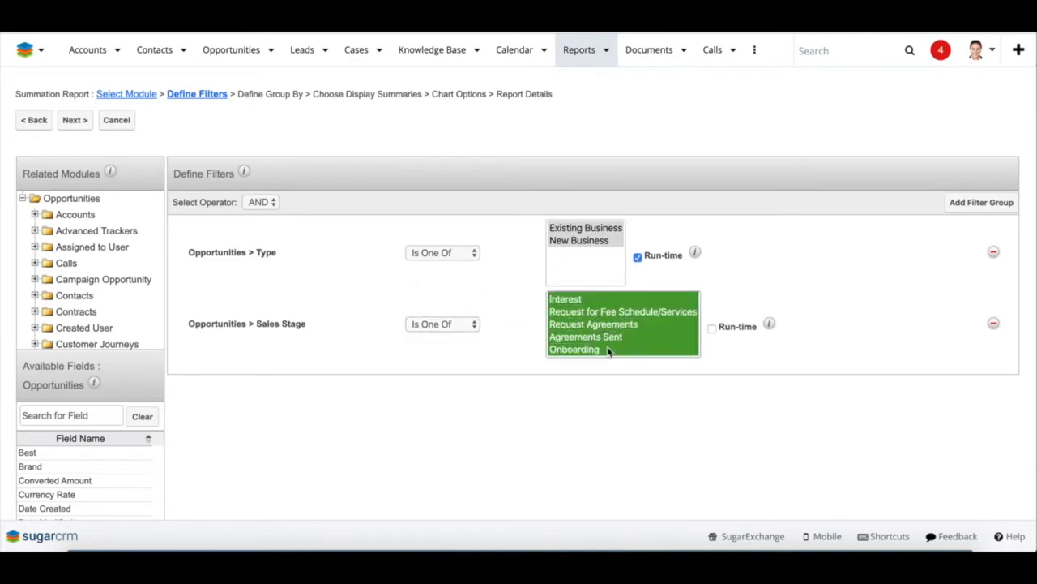
click(712, 329)
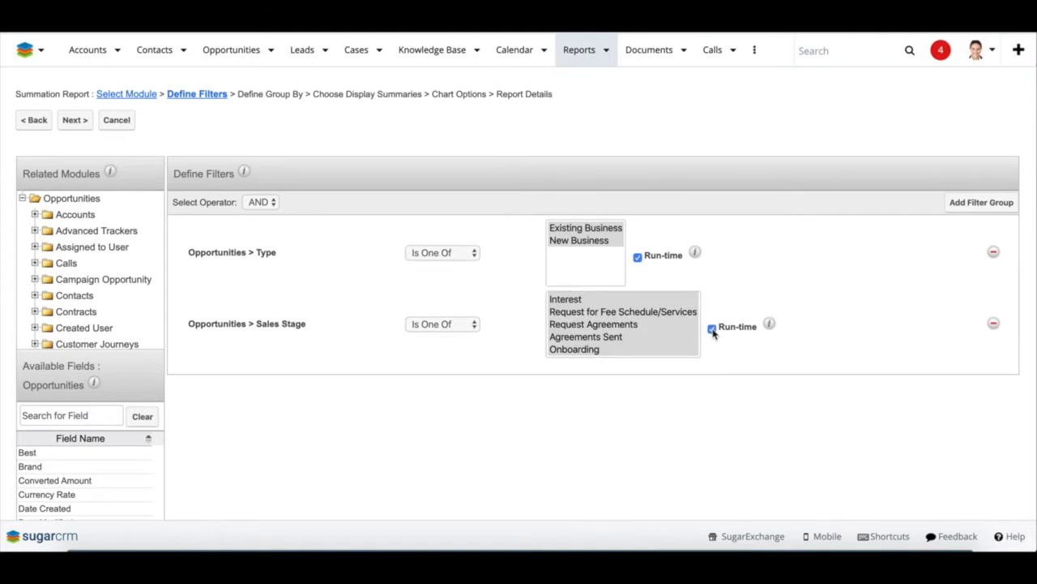
- Proceed to Define Group By and group the report by Type, followed by Sales Stage
click(74, 123)
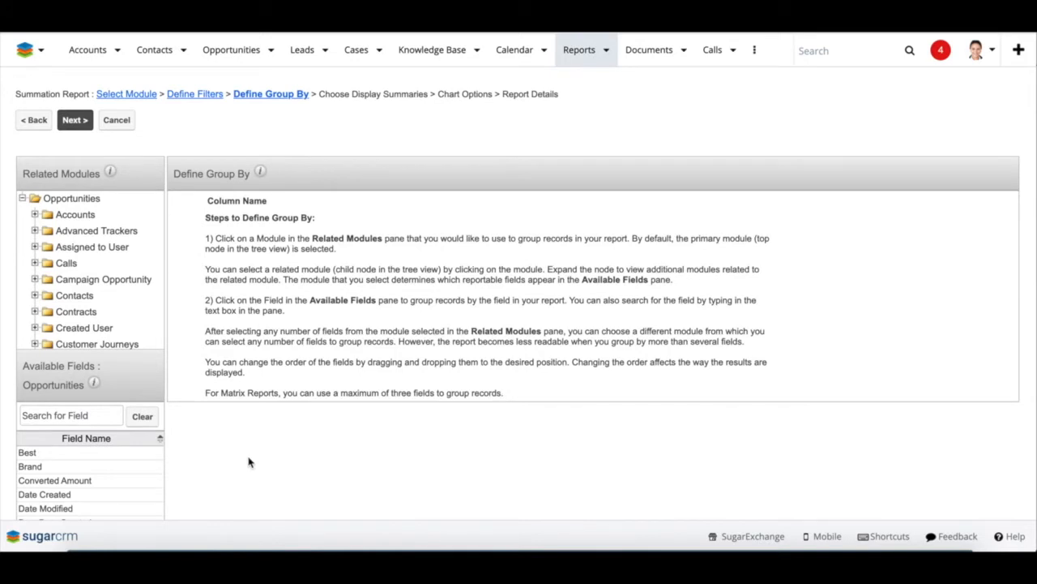
scroll(249, 462, down, 3)
scroll(144, 407, down, 5)
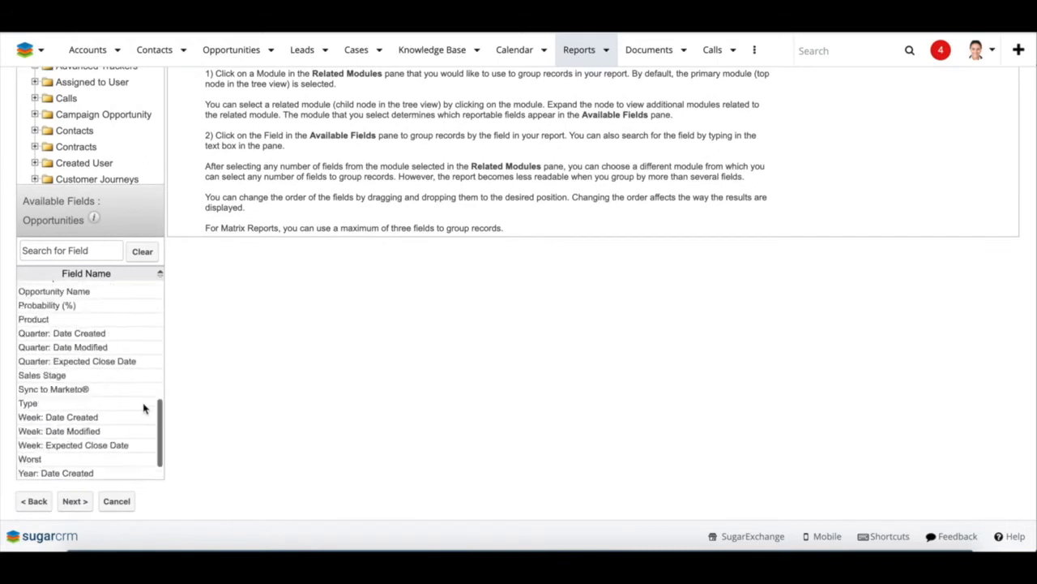
click(36, 374)
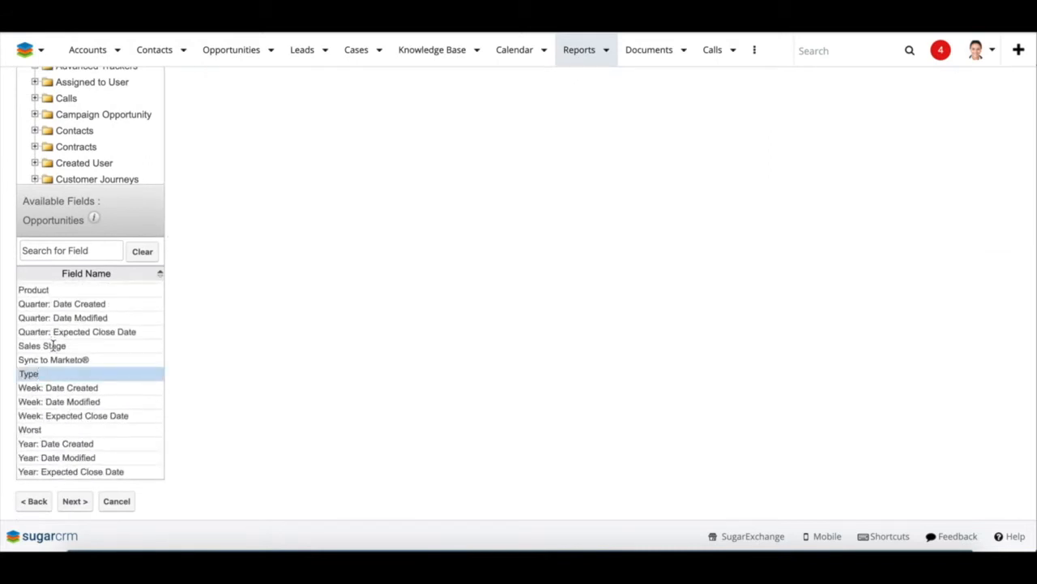
click(52, 345)
scroll(270, 255, up, 3)
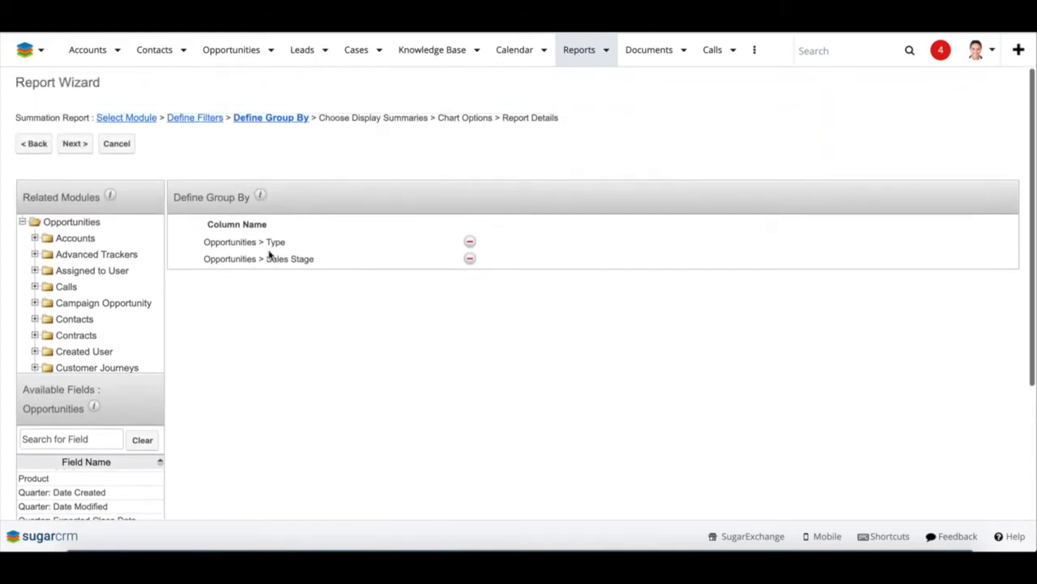
- Proceed to Choose Display Summaries and add SUM: Likely as a summary column
click(76, 149)
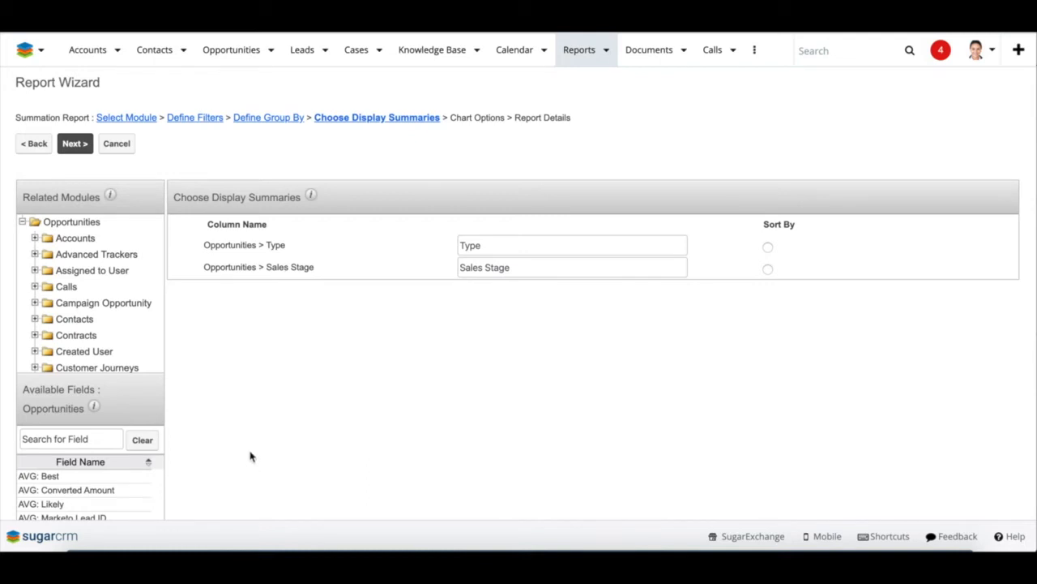
scroll(250, 457, down, 1)
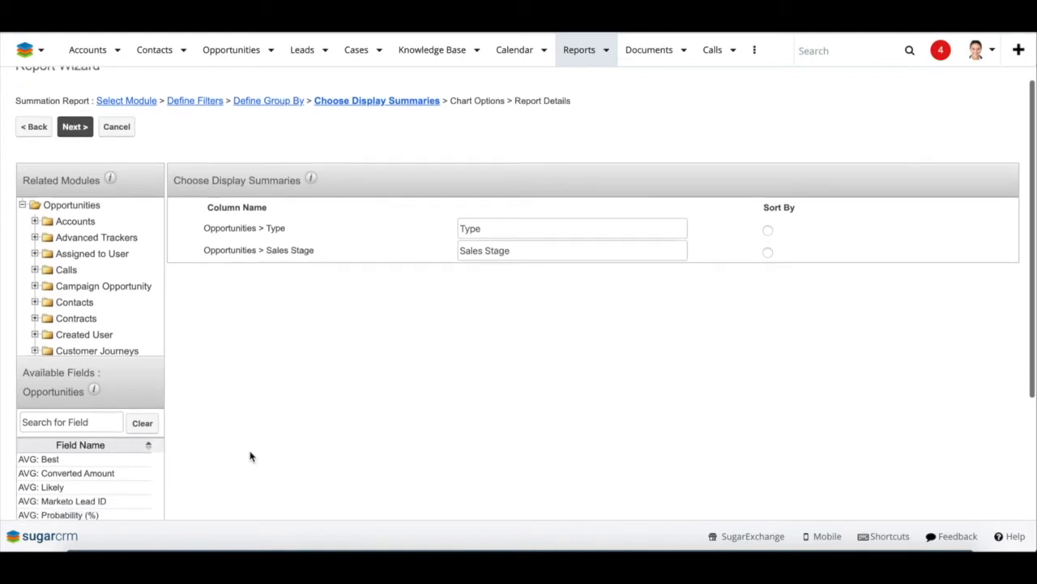
scroll(242, 416, down, 2)
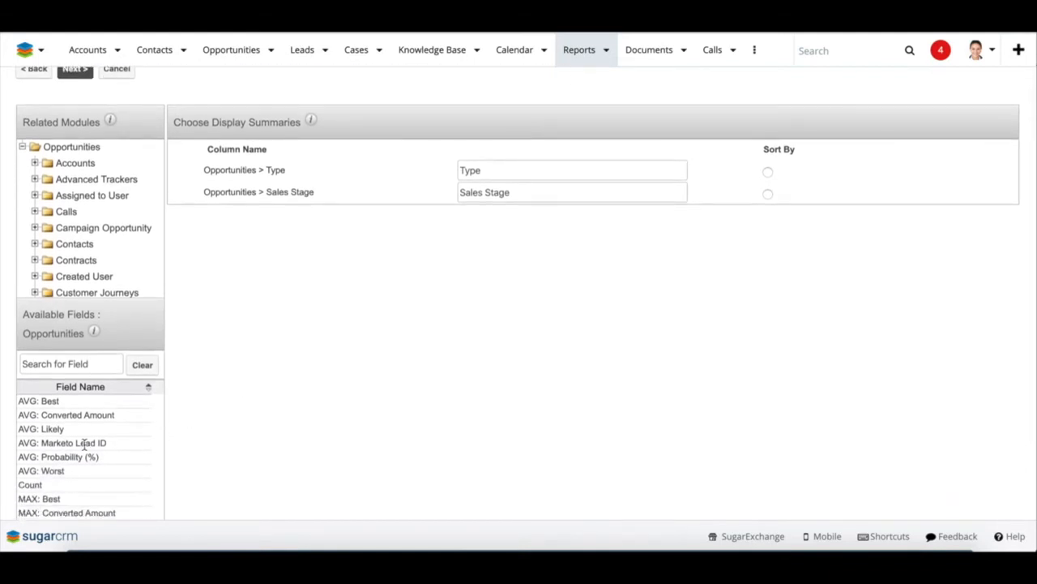
scroll(83, 444, down, 2)
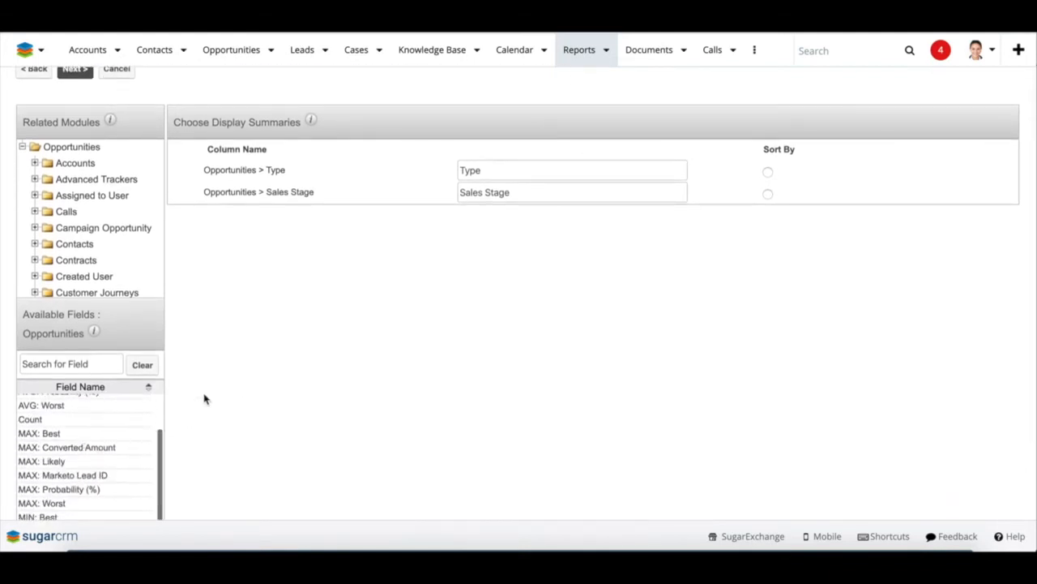
scroll(205, 398, down, 3)
scroll(88, 356, up, 2)
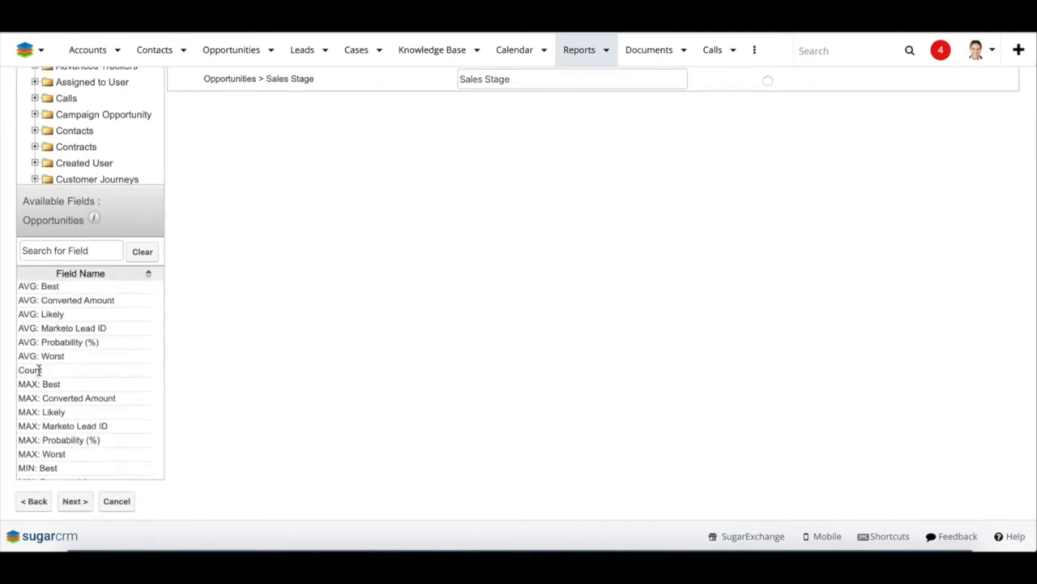
scroll(42, 375, down, 5)
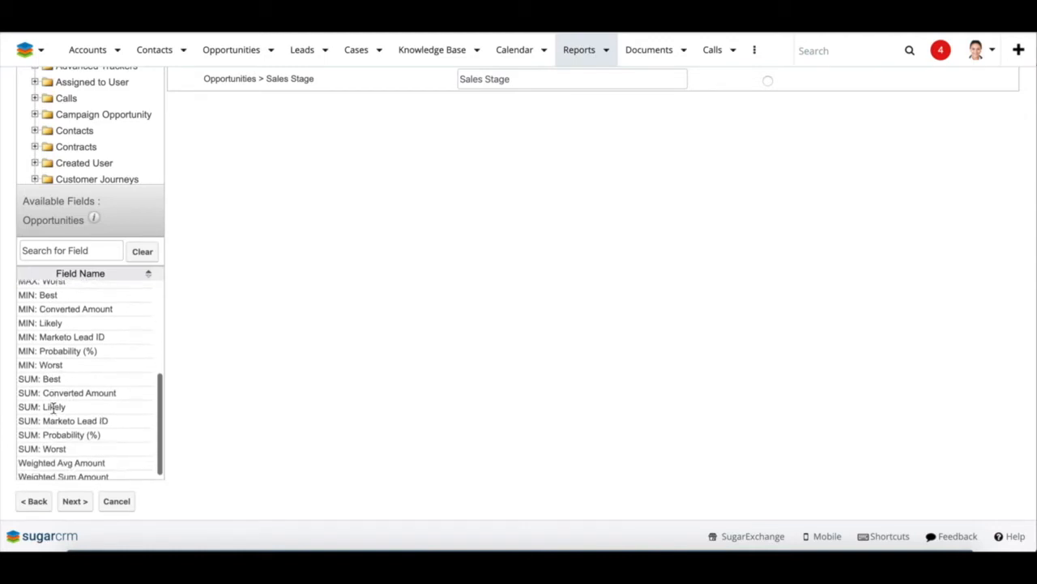
click(54, 408)
scroll(341, 289, up, 5)
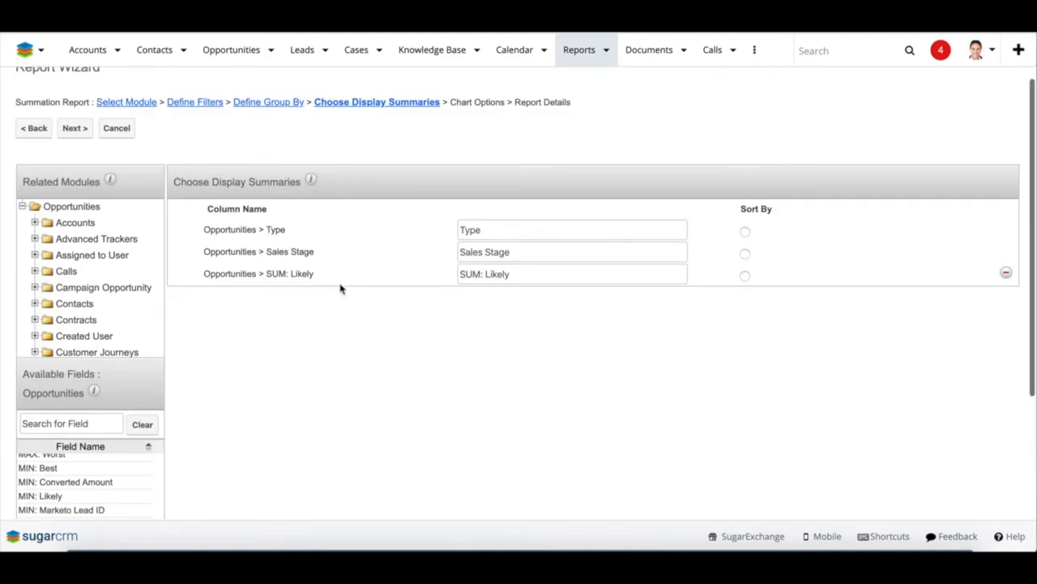
- Proceed to Chart Options and set the chart type to Vertical Bar (Grouped)
click(76, 146)
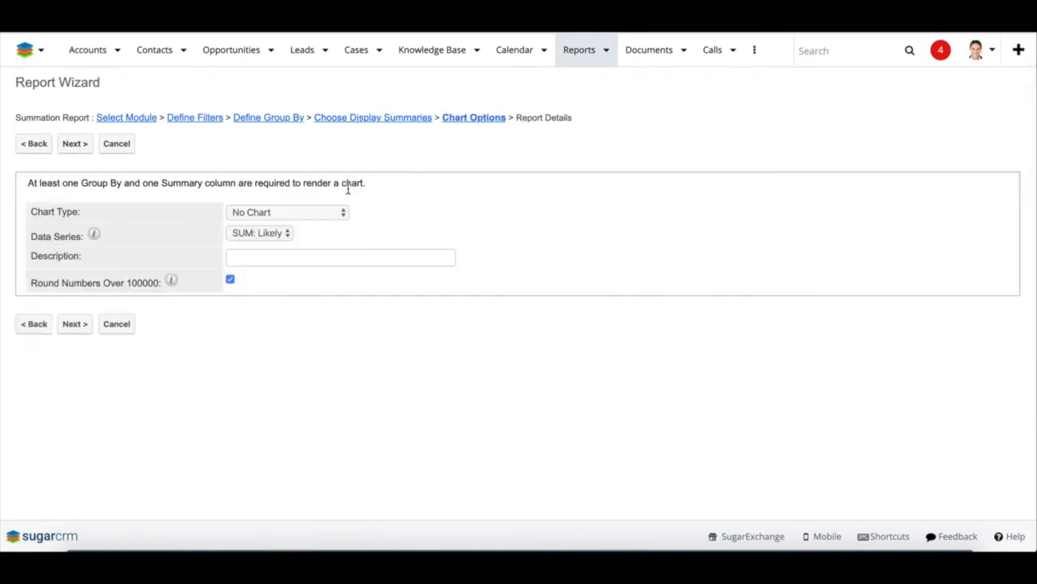
click(328, 210)
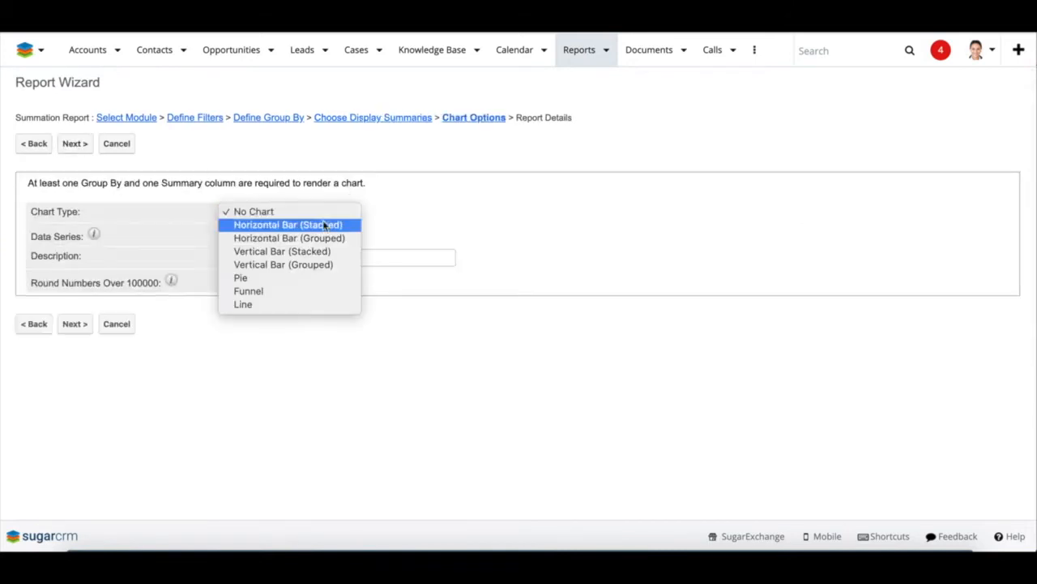
click(316, 265)
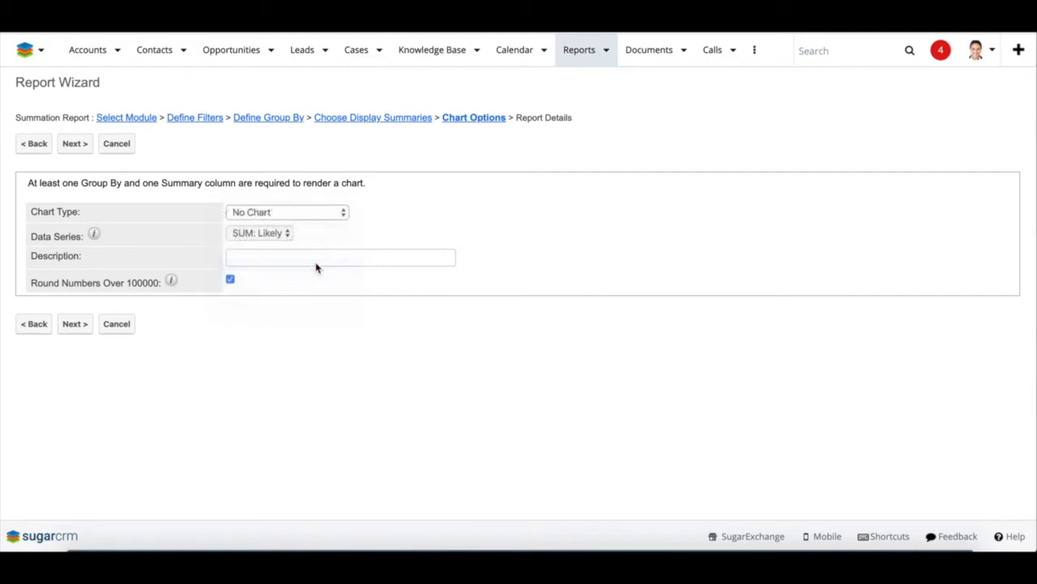
- Proceed to Report Details and name the report "Type of Opportunities grouped by Stage"
click(74, 145)
click(237, 181)
text(Opportunities )
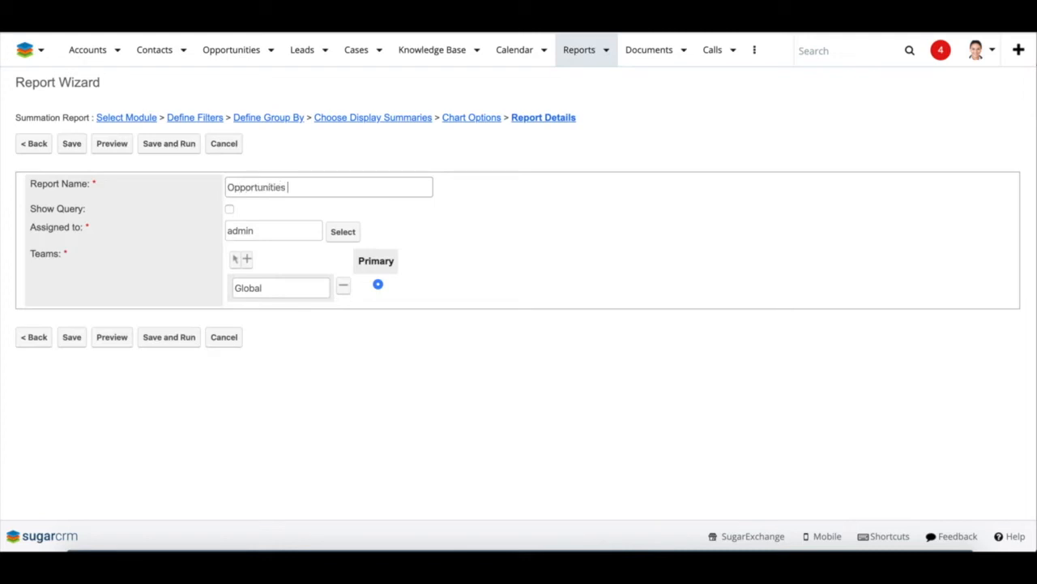
text(grouped by Stage)
click(228, 187)
text(Type of)
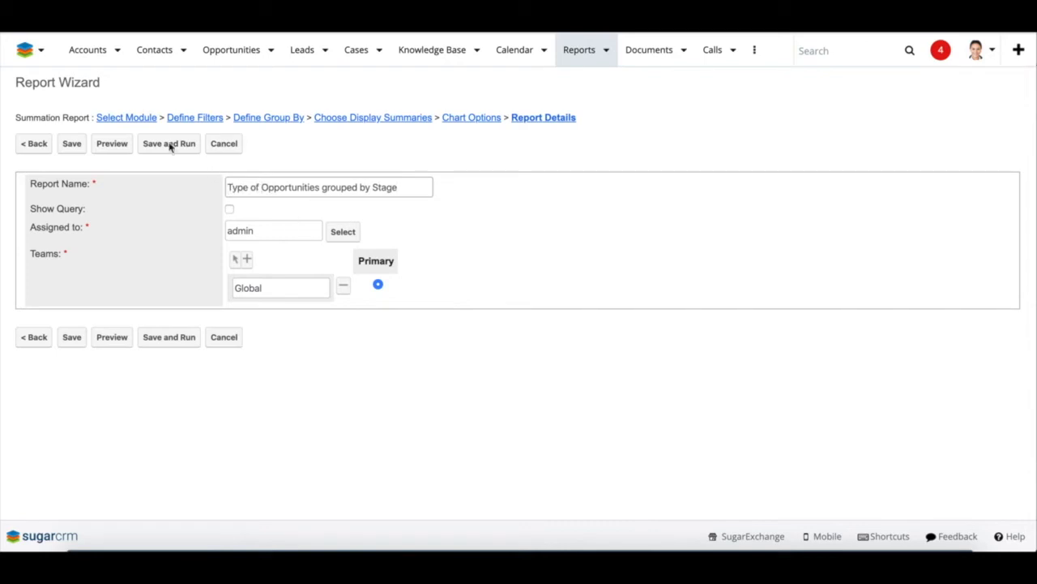
- Save and run the report, and bring its chart into view
click(161, 146)
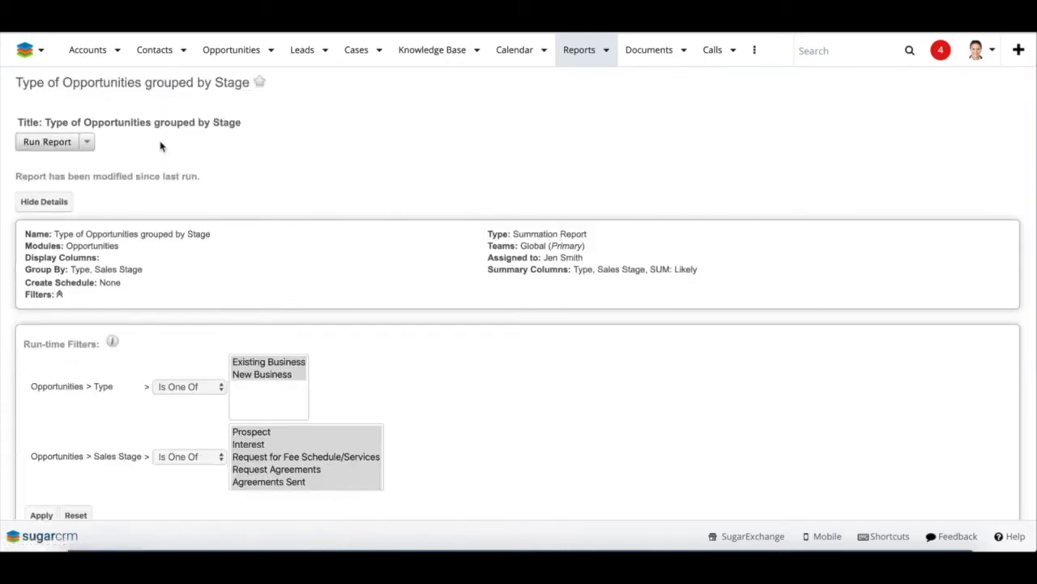
scroll(487, 217, down, 5)
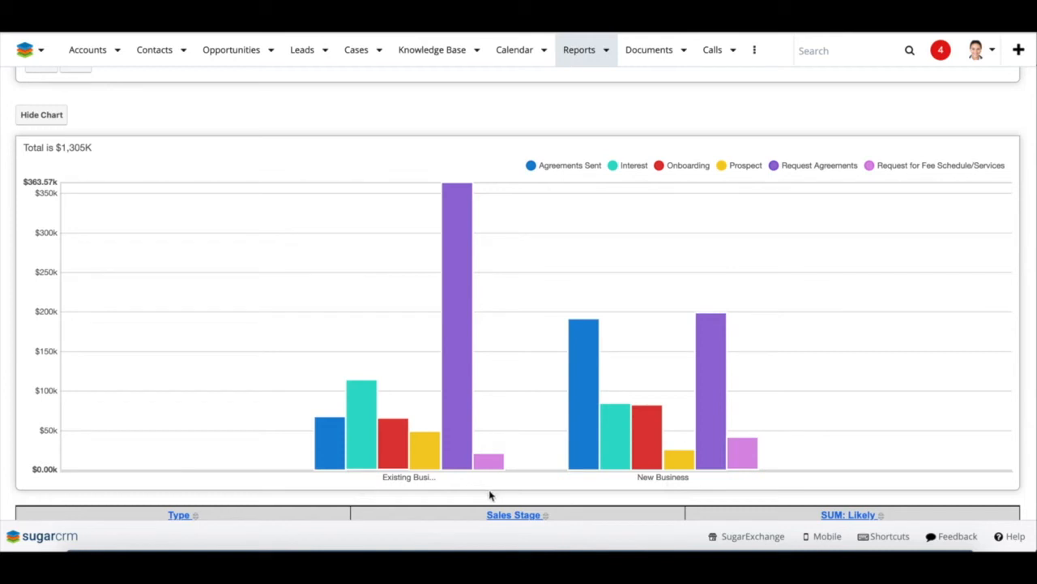
- Drill into the Existing Business bar for Request Agreements to view its opportunities, and return to the report
mouse_move(443, 324)
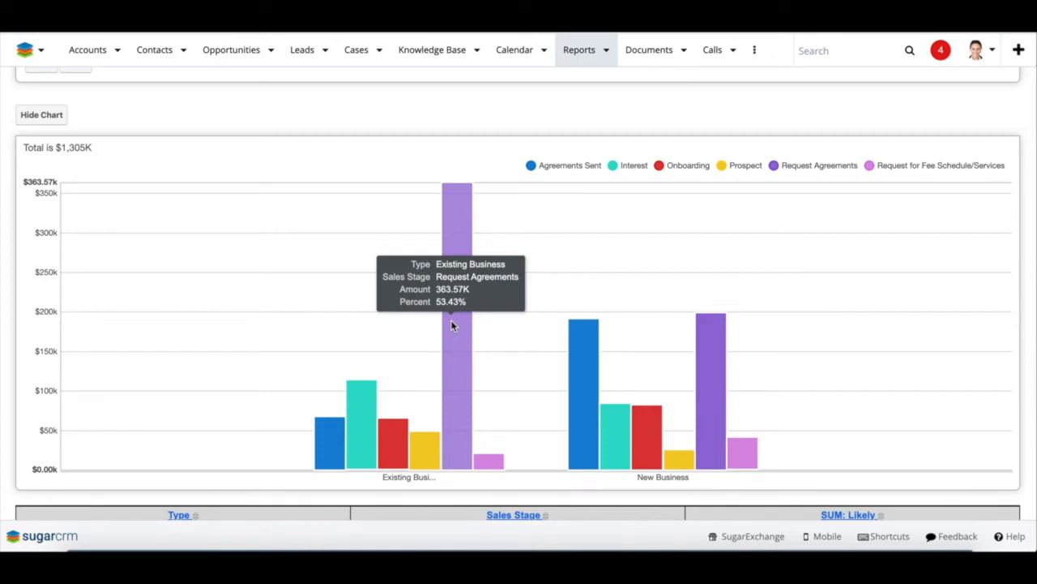
click(452, 325)
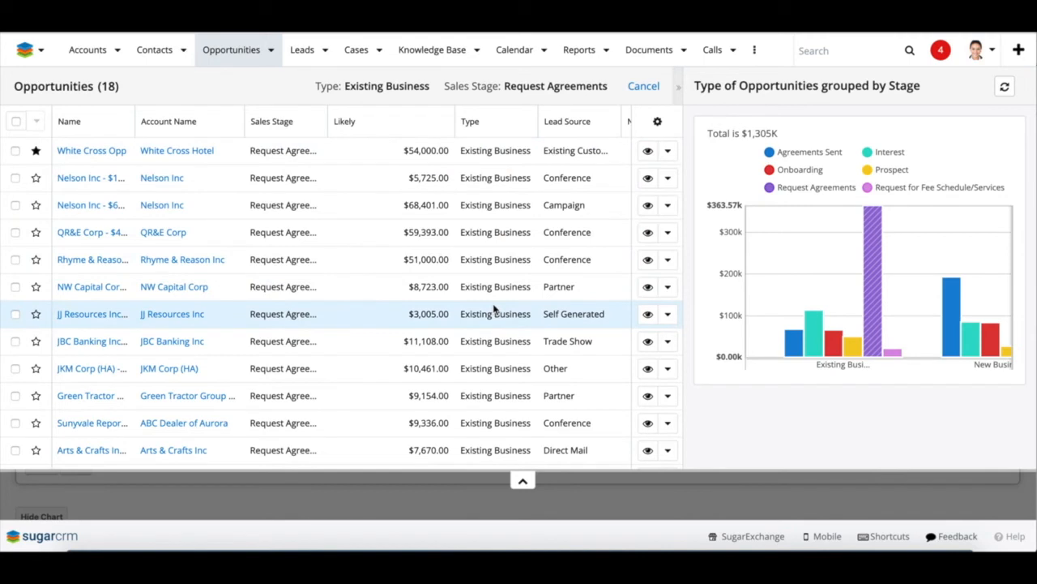
click(649, 88)
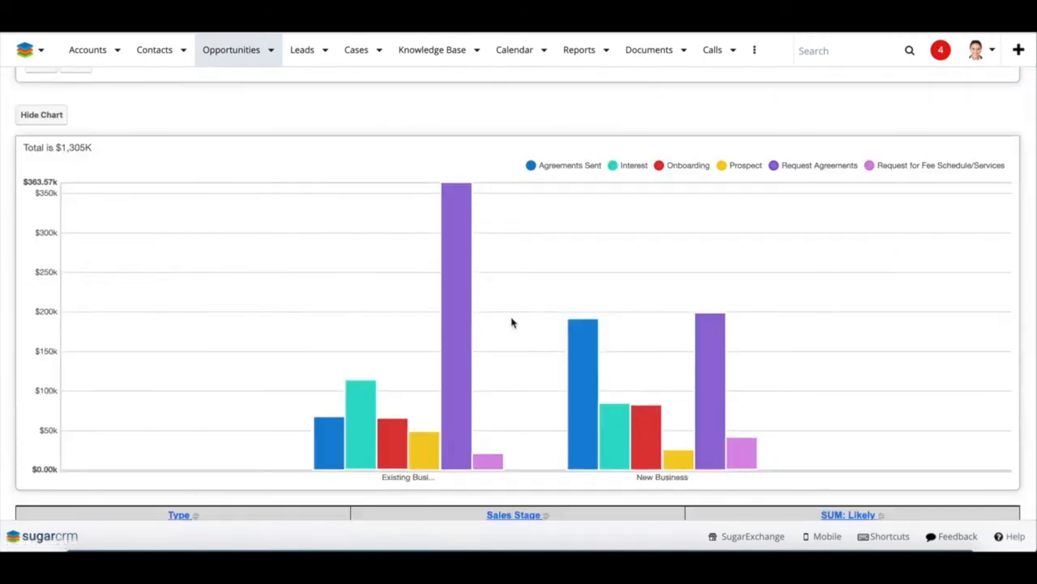
- Copy the "Type of Opportunities grouped by Stage" report as a new summation report
scroll(167, 216, up, 10)
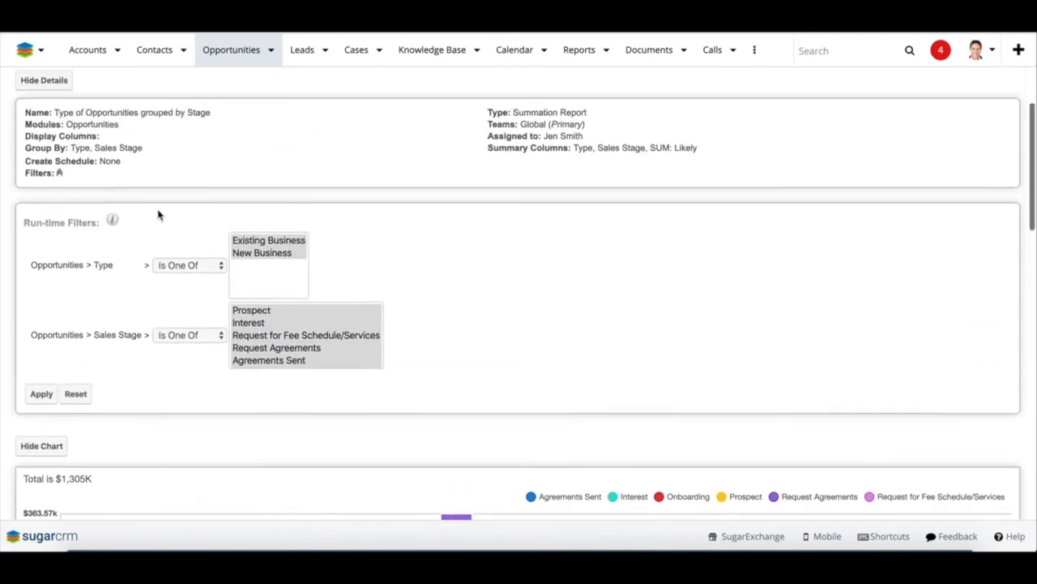
scroll(81, 138, up, 2)
click(87, 144)
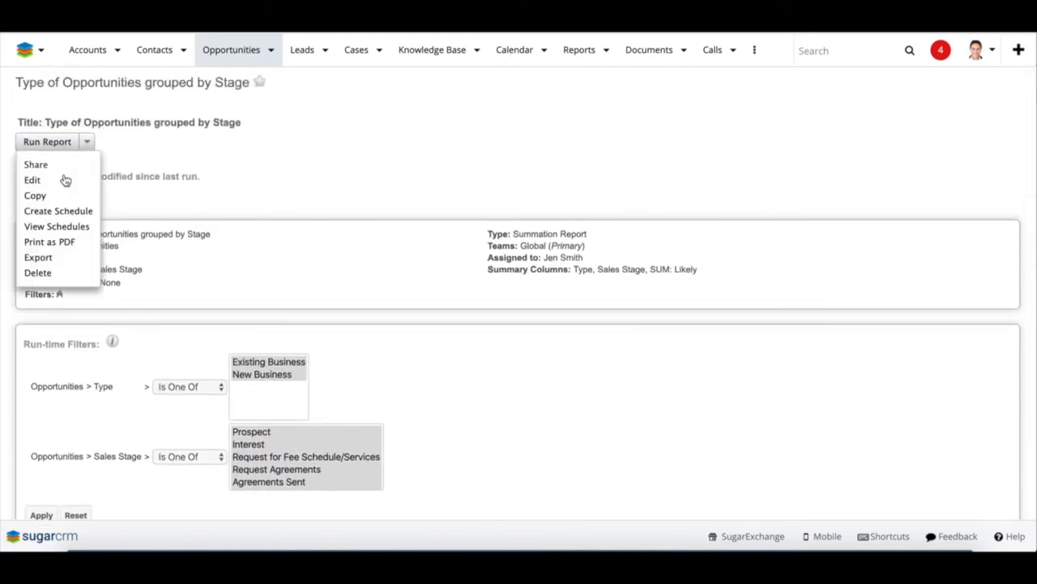
mouse_move(38, 198)
click(133, 200)
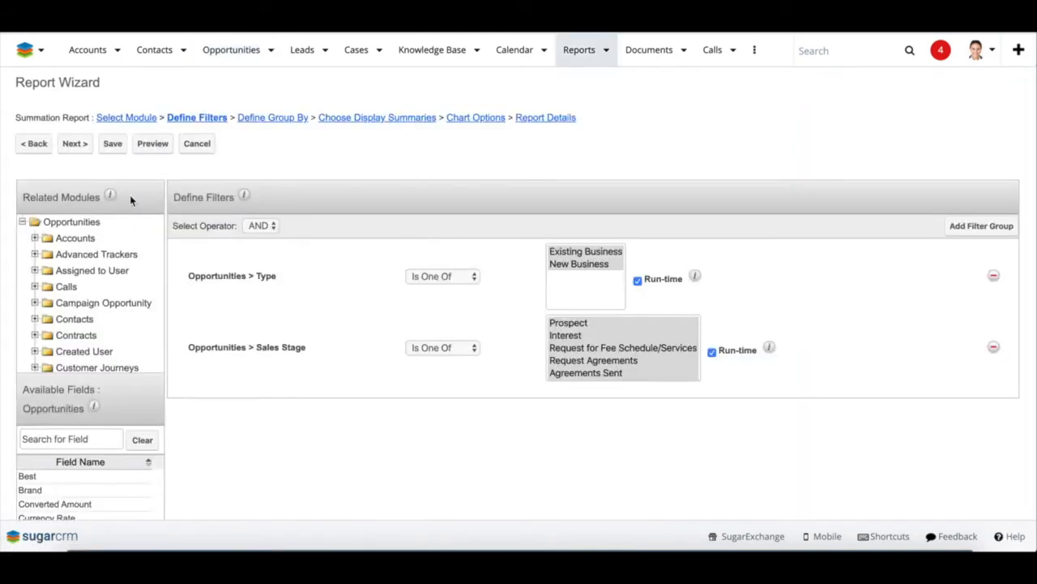
- Proceed to Choose Display Summaries and replace the SUM: Likely column with Count
click(74, 146)
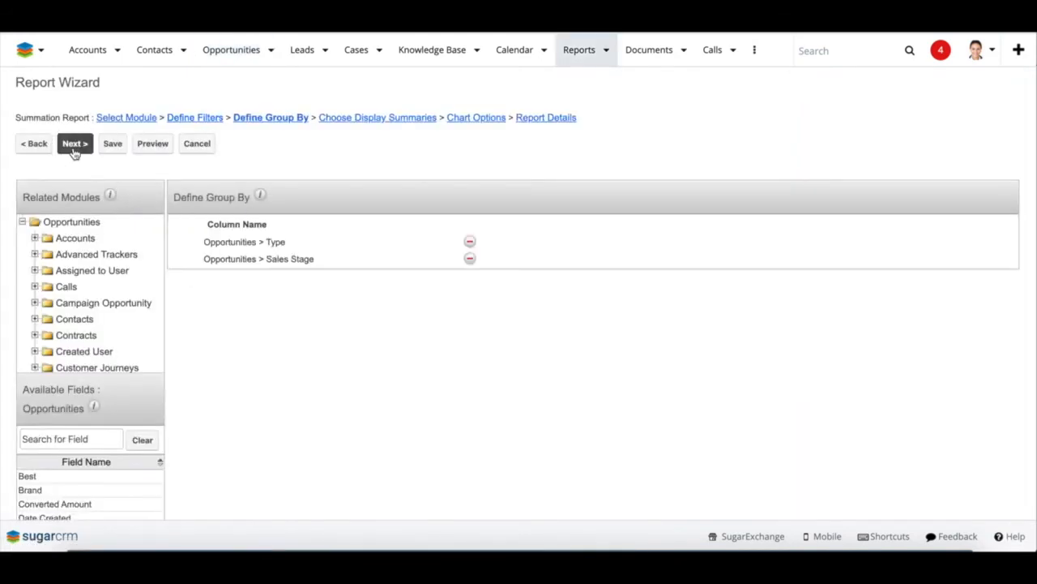
click(74, 145)
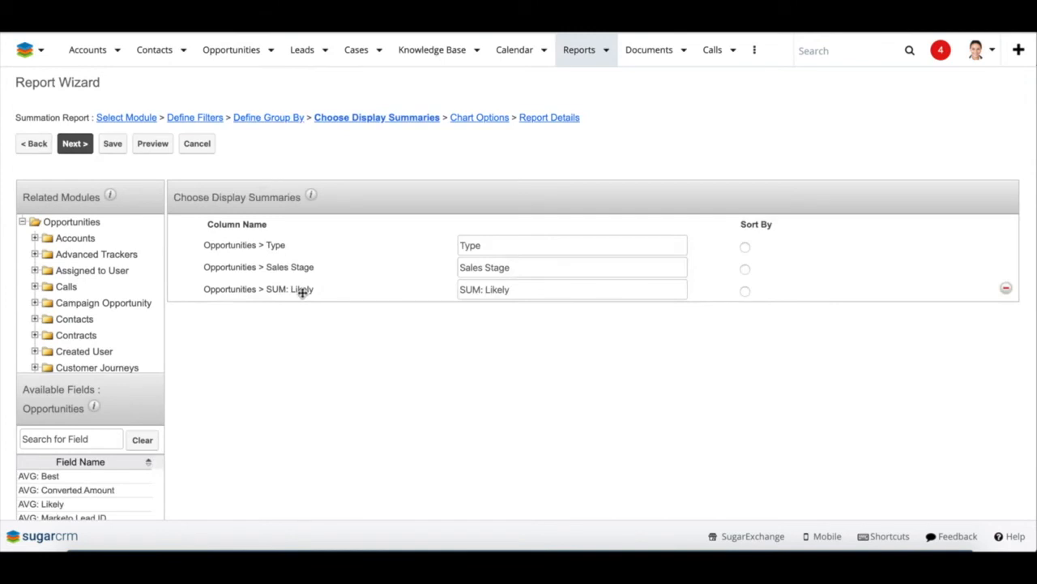
click(1007, 289)
scroll(248, 431, down, 2)
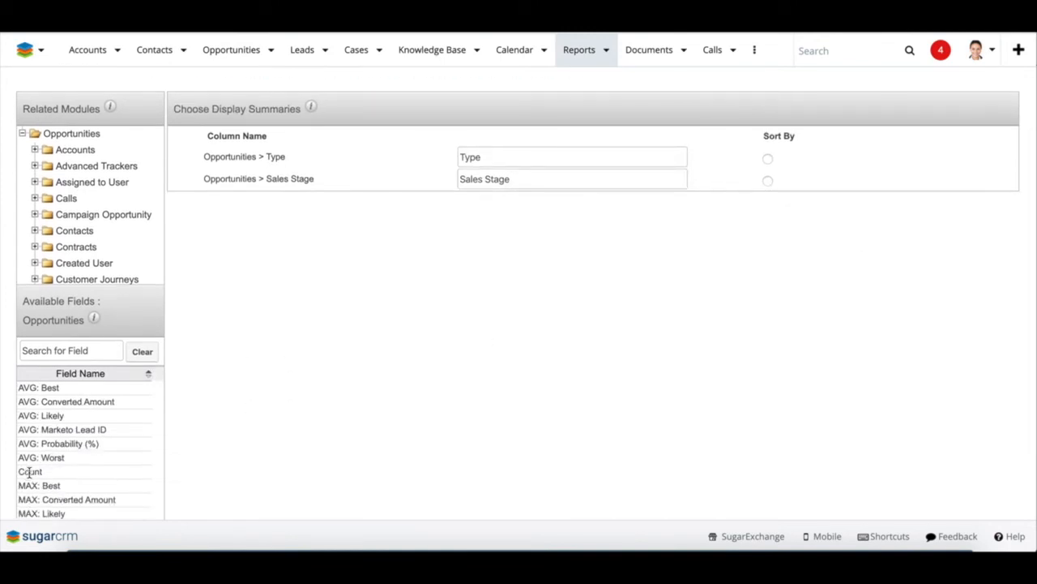
click(29, 471)
scroll(257, 361, up, 2)
- Proceed to Chart Options and change the chart type to Vertical Bar (Stacked)
click(75, 146)
click(303, 215)
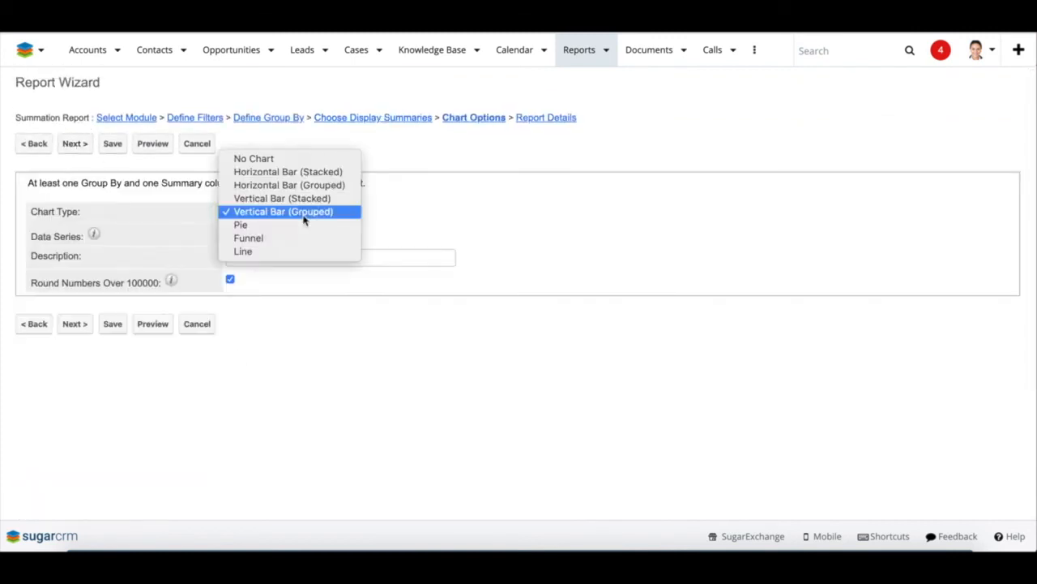
click(306, 203)
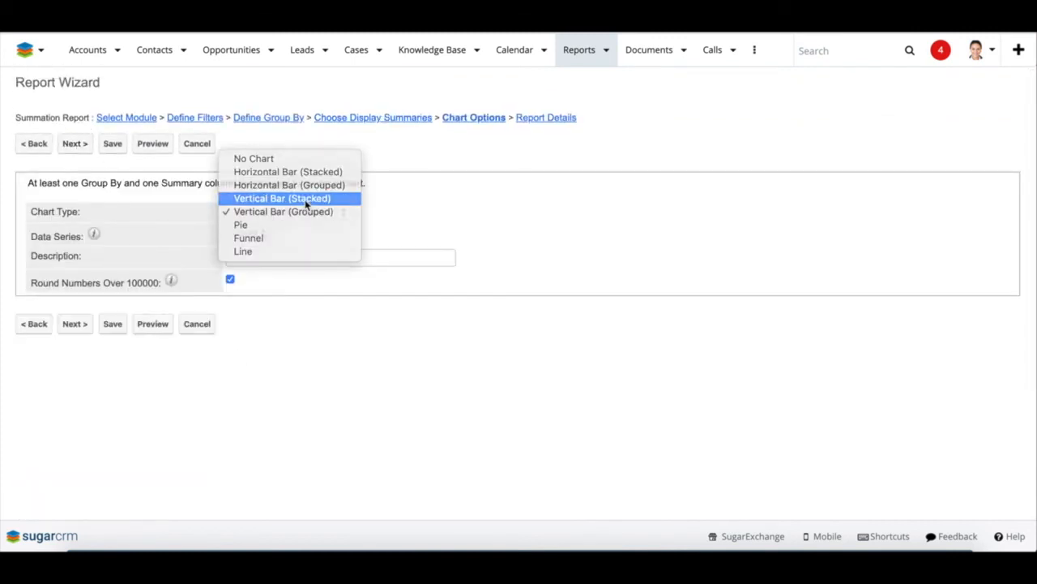
- Proceed to Report Details, name the copied report "Testing 2", and save and run it
click(74, 144)
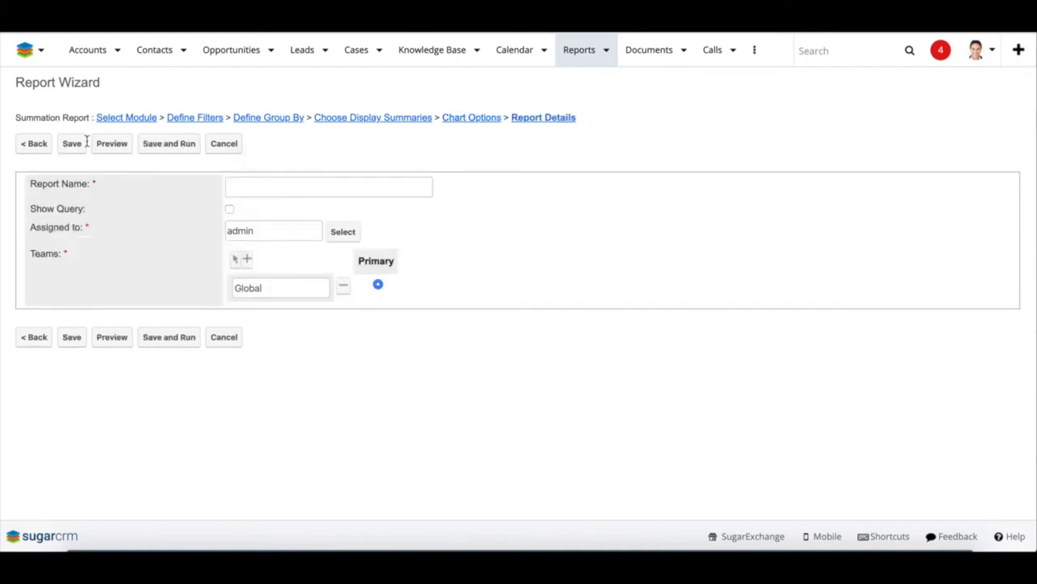
click(232, 184)
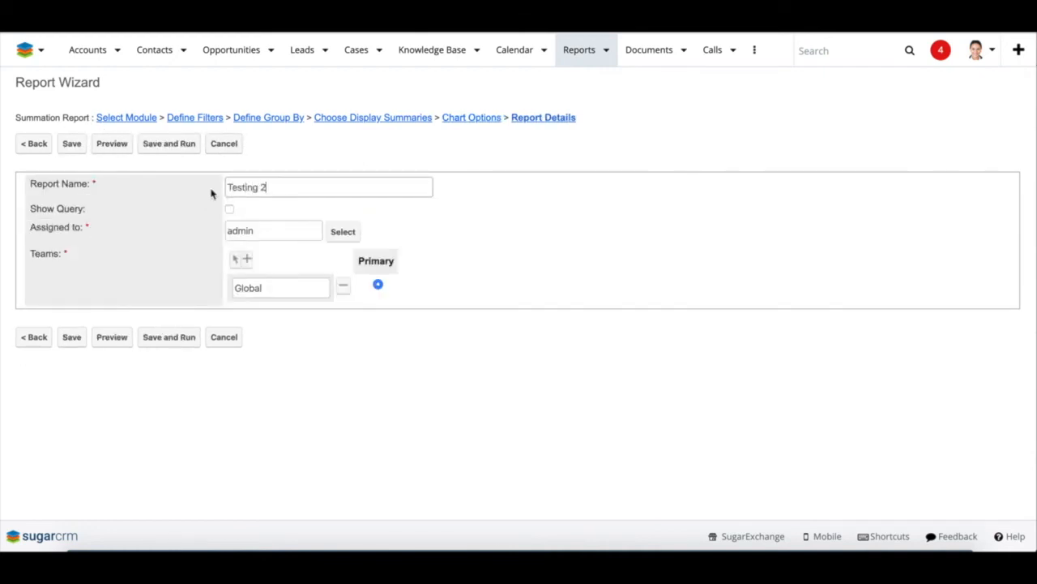
click(176, 154)
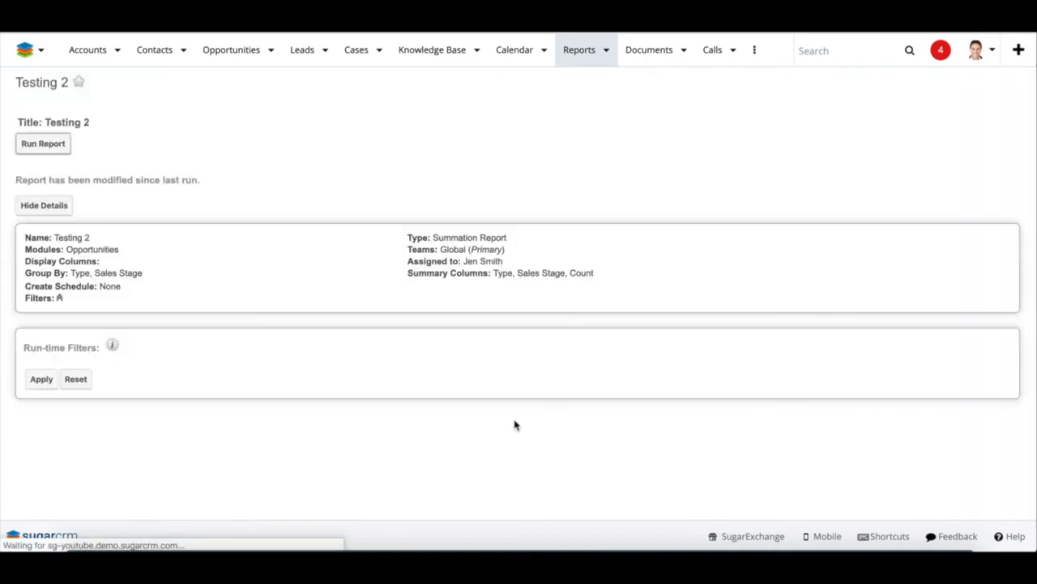
- Examine the stacked chart's segments, view the opportunities behind the Existing Business segment for Request Agreements, and return to the report
scroll(514, 424, down, 6)
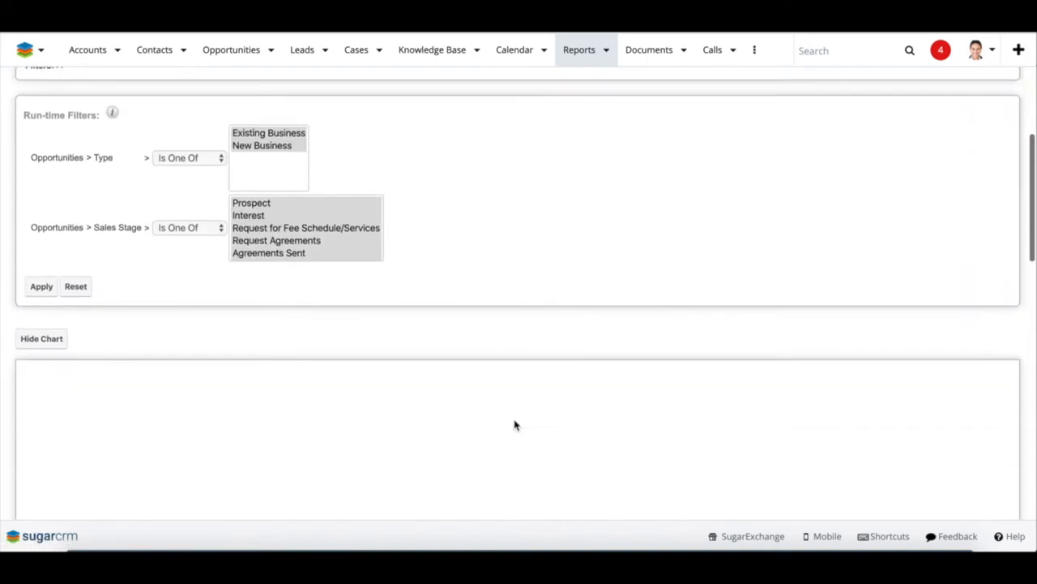
scroll(514, 424, up, 1)
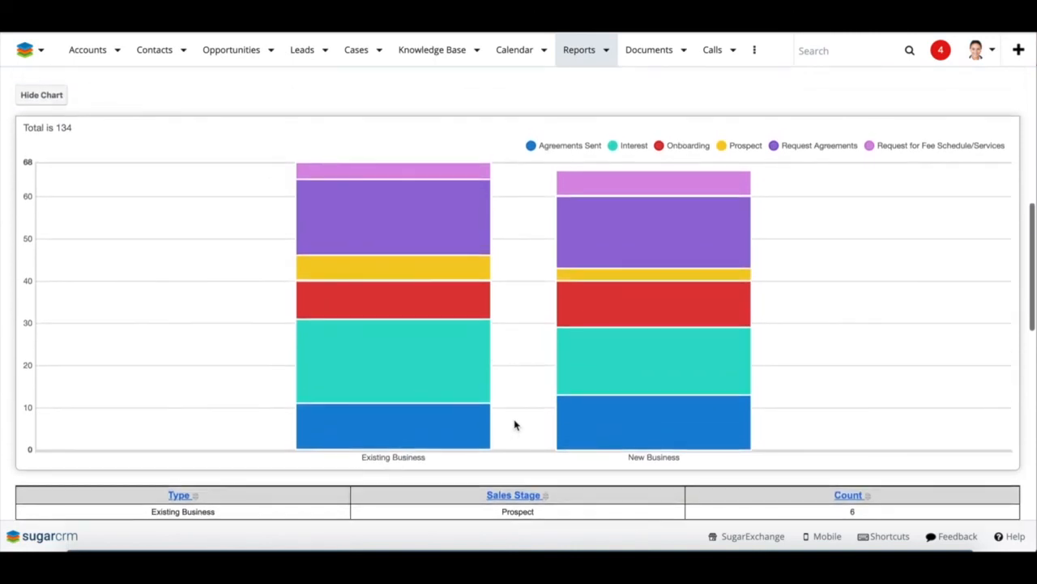
mouse_move(664, 421)
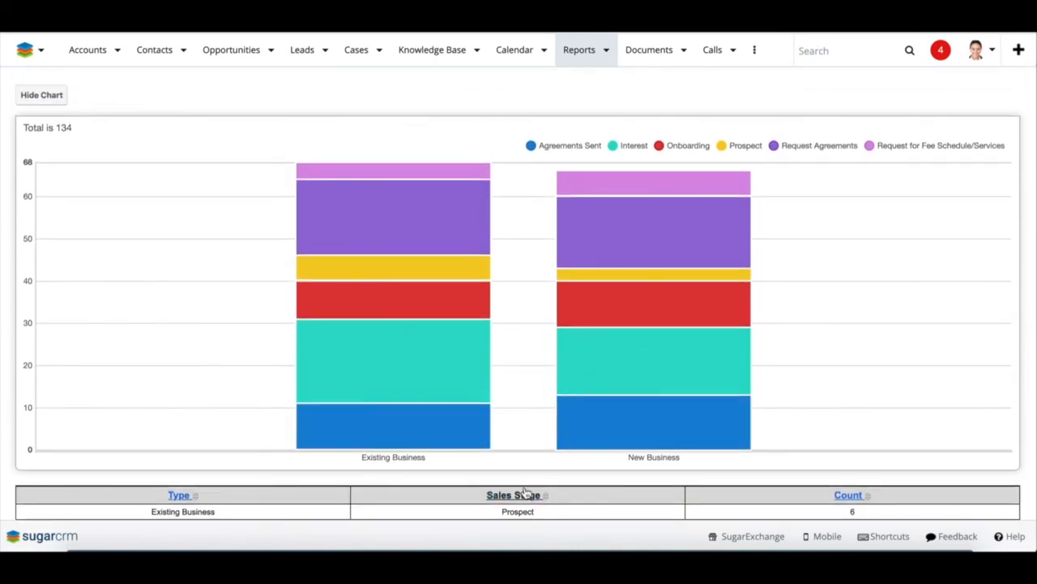
mouse_move(428, 225)
mouse_move(424, 294)
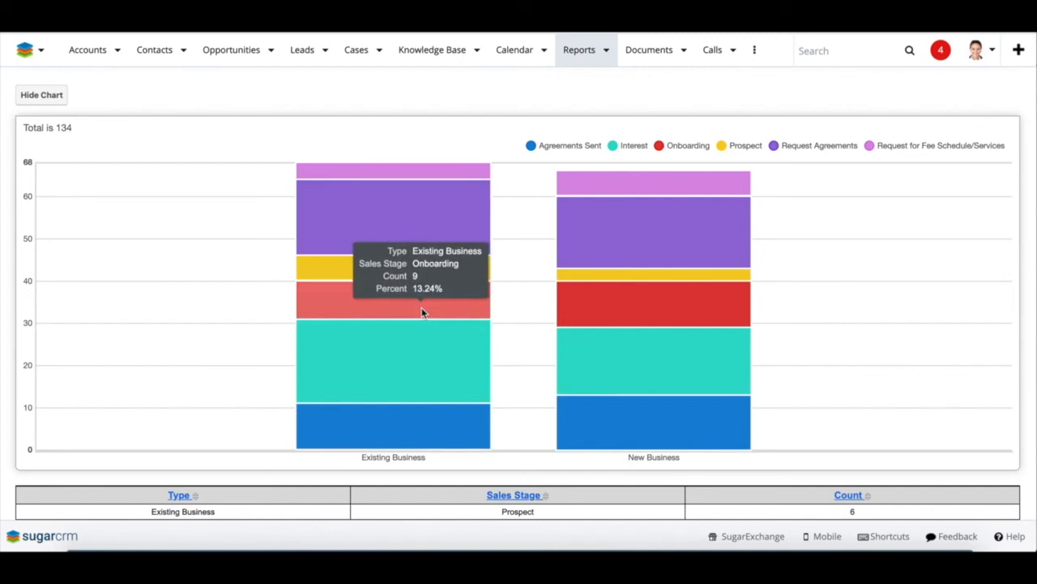
click(418, 229)
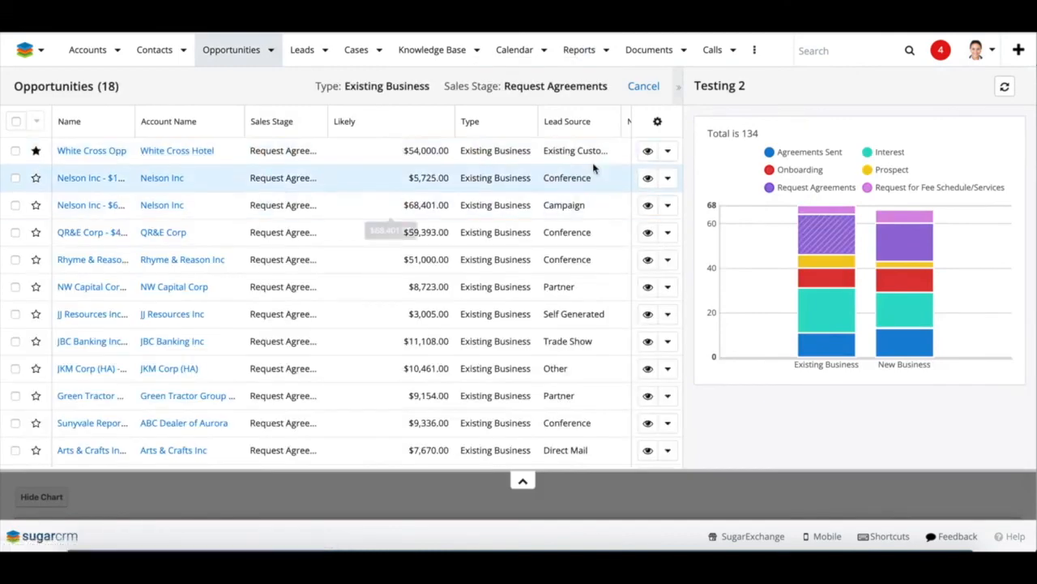
click(644, 87)
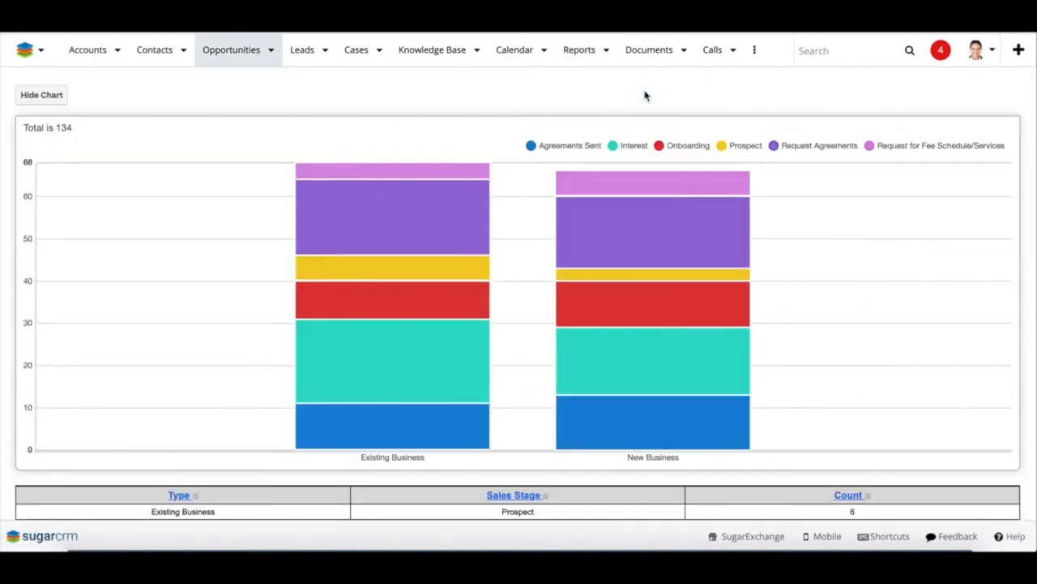
- Limit the Sales Stage run-time filter to Prospect, Interest, Request for Fee Schedule/Services and Request Agreements, and apply it to the chart
scroll(509, 129, up, 4)
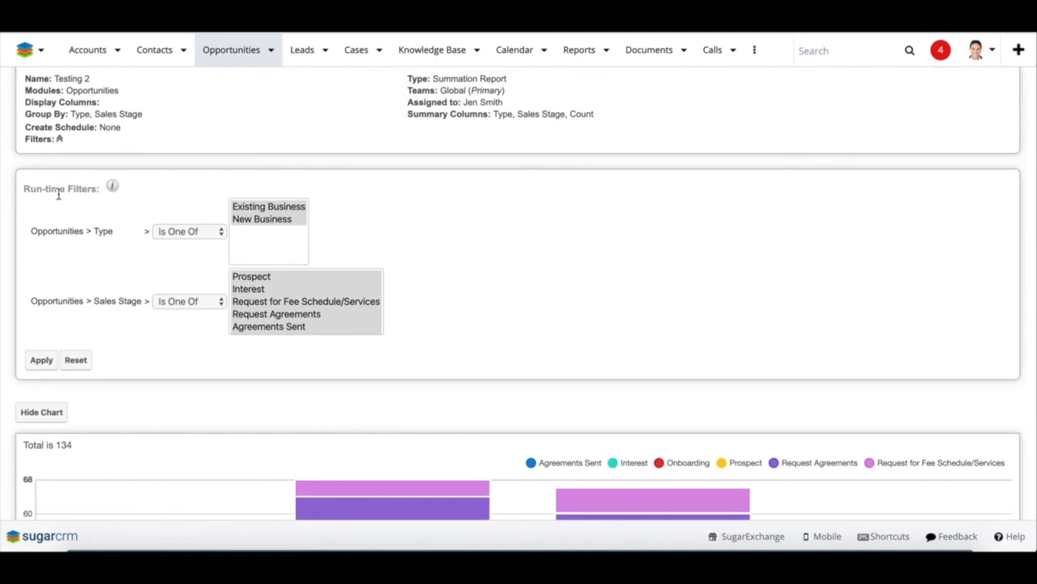
drag(261, 279, 253, 314)
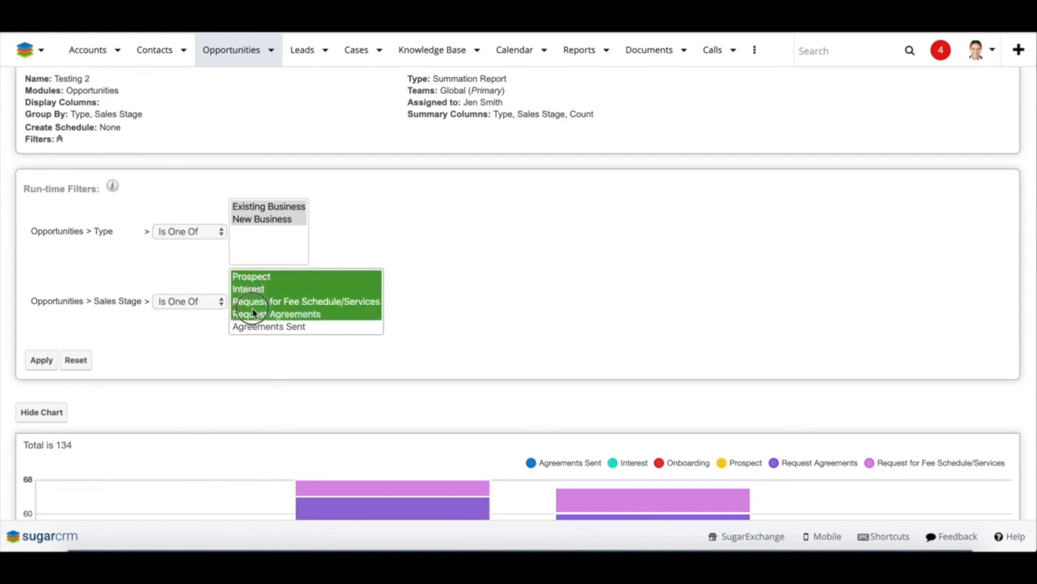
click(38, 363)
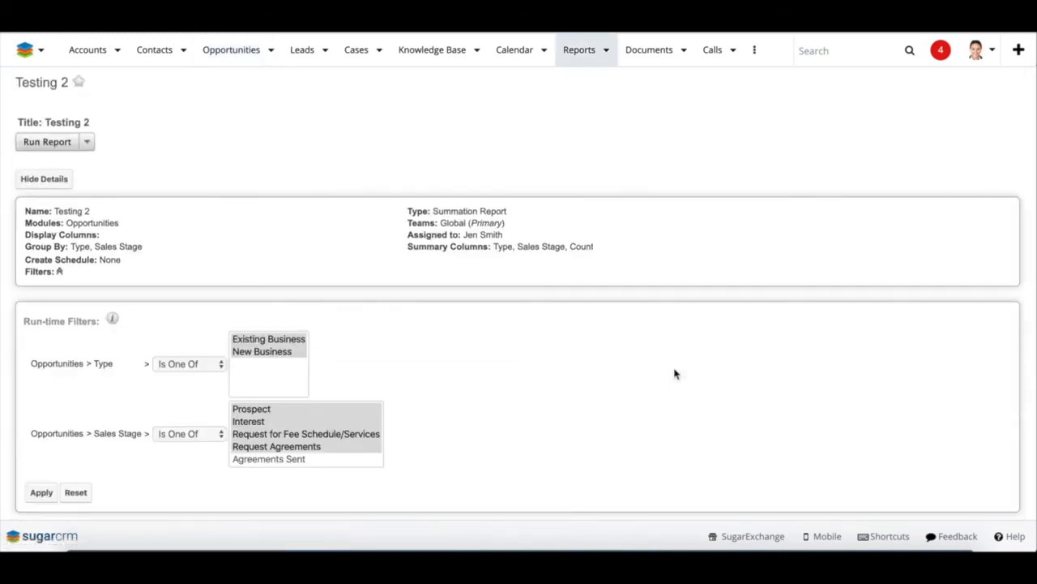
scroll(674, 374, down, 5)
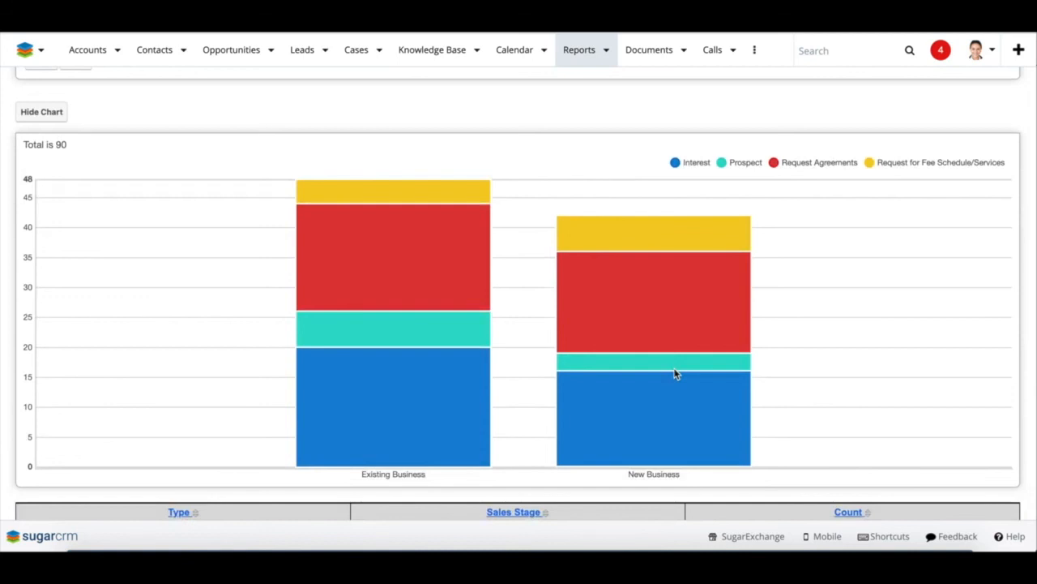
mouse_move(674, 373)
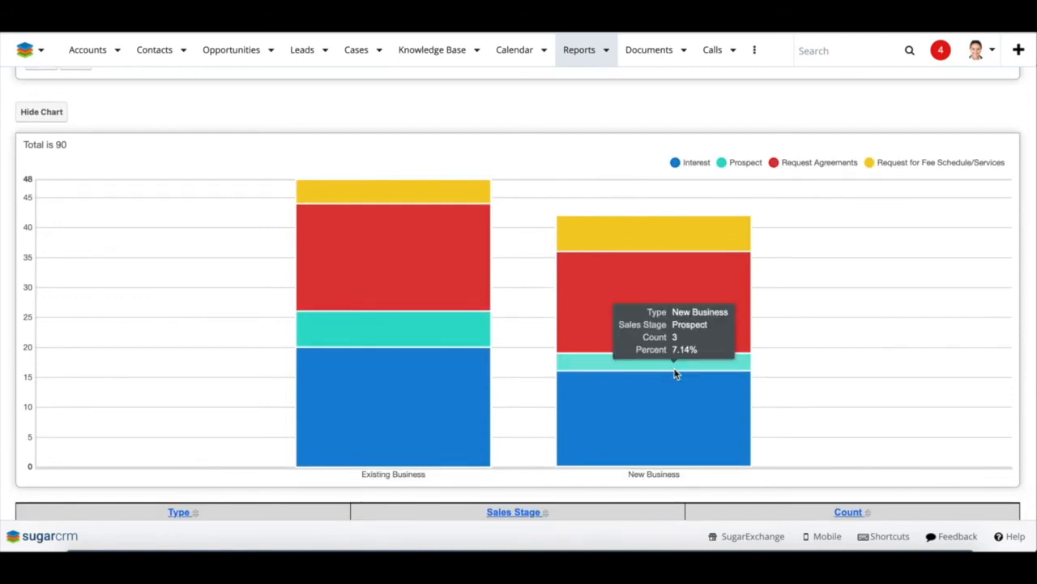